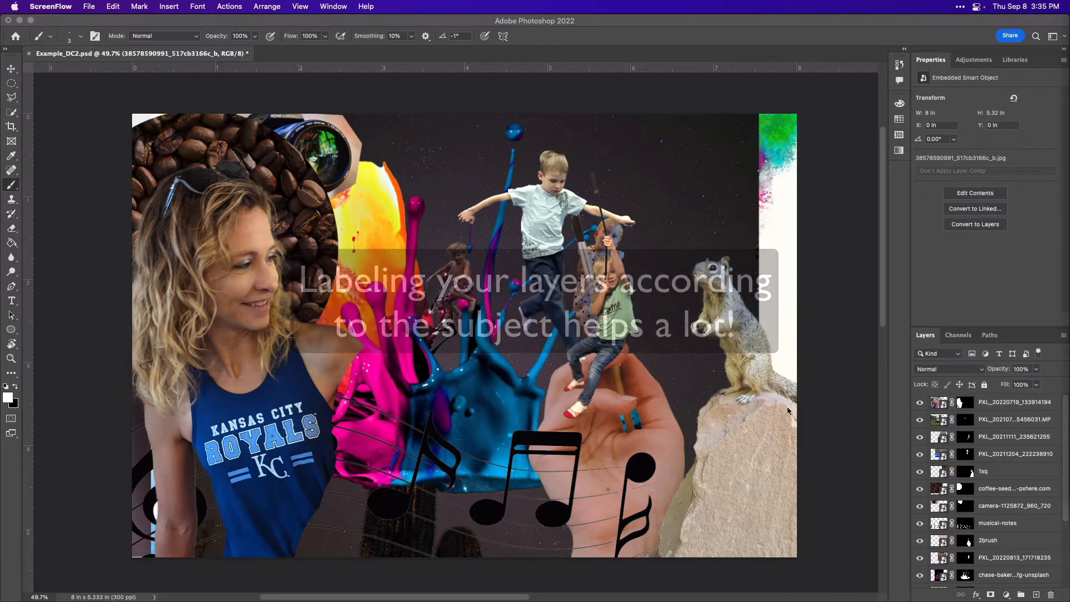
# - Rename the top layer, showing the woman, as "Me" and the layer directly beneath it as "E"
pyautogui.click(990, 404)
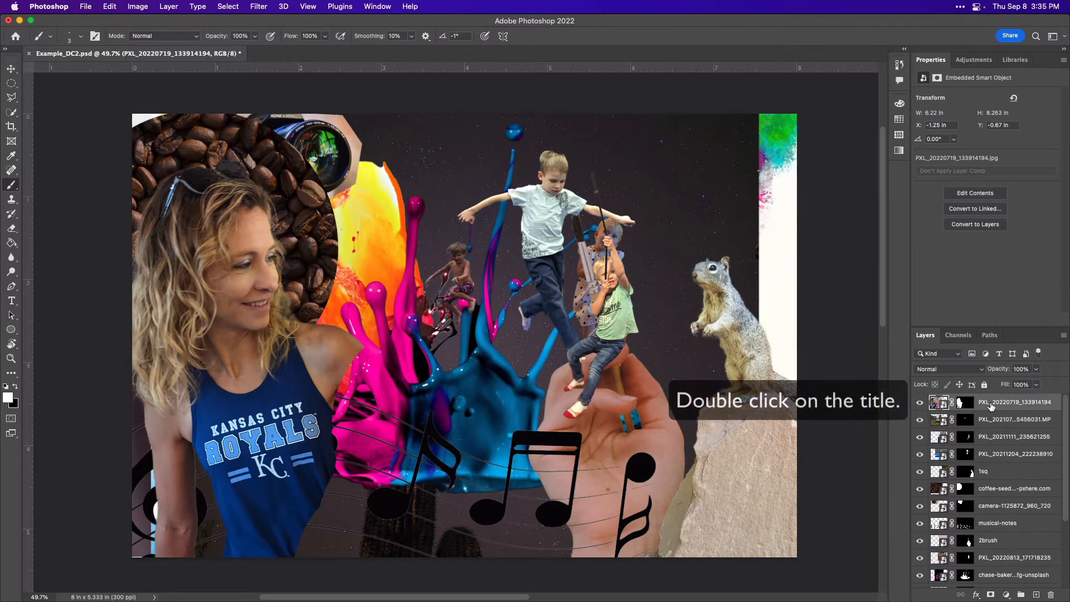
pyautogui.doubleClick(990, 404)
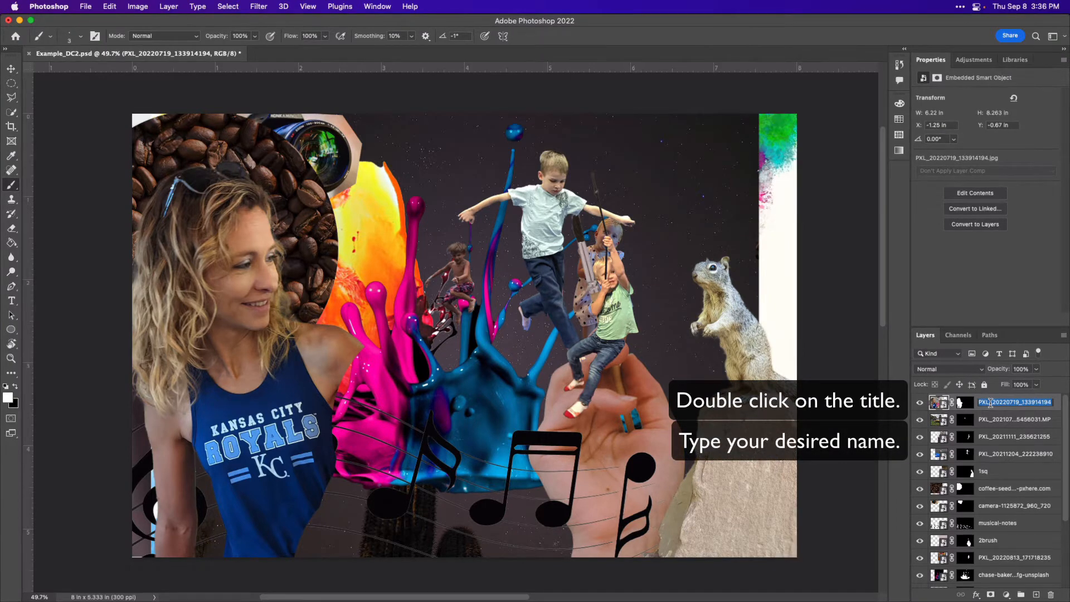
pyautogui.write('Me')
pyautogui.press('Tab')
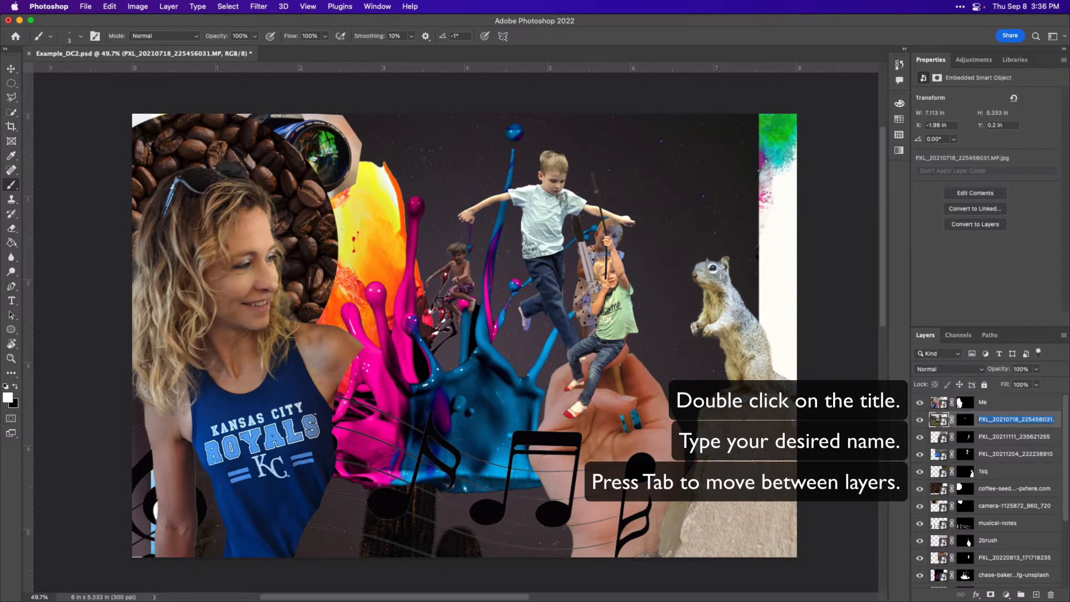
pyautogui.press('BackSpace')
pyautogui.press('Tab')
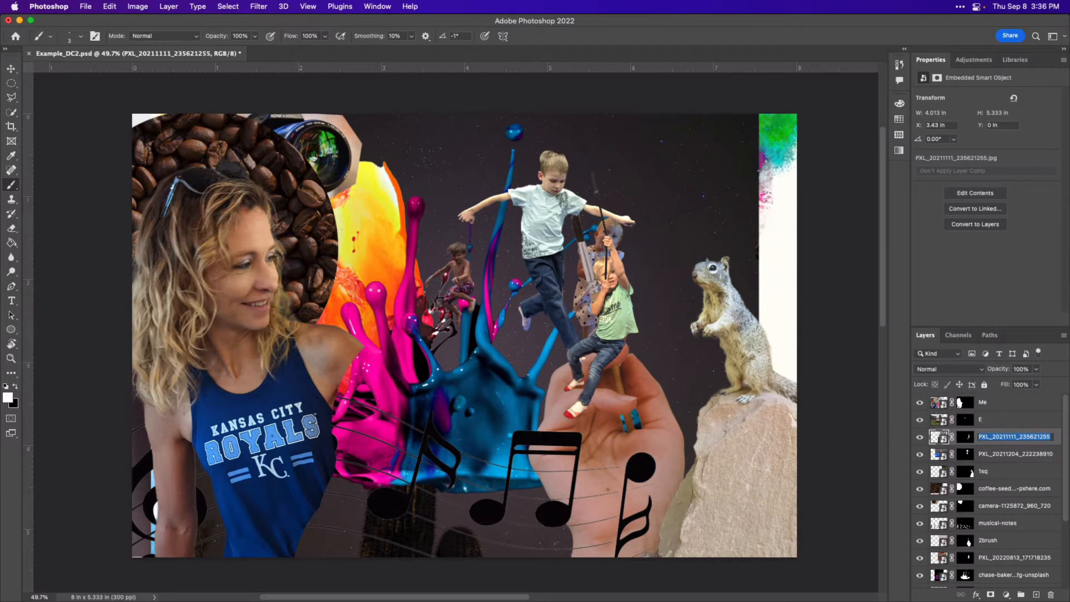
# - Rename the third layer from the top as "O" and the fourth layer as "H"
pyautogui.write('H')
pyautogui.press('Tab')
pyautogui.write('H')
pyautogui.doubleClick(981, 437)
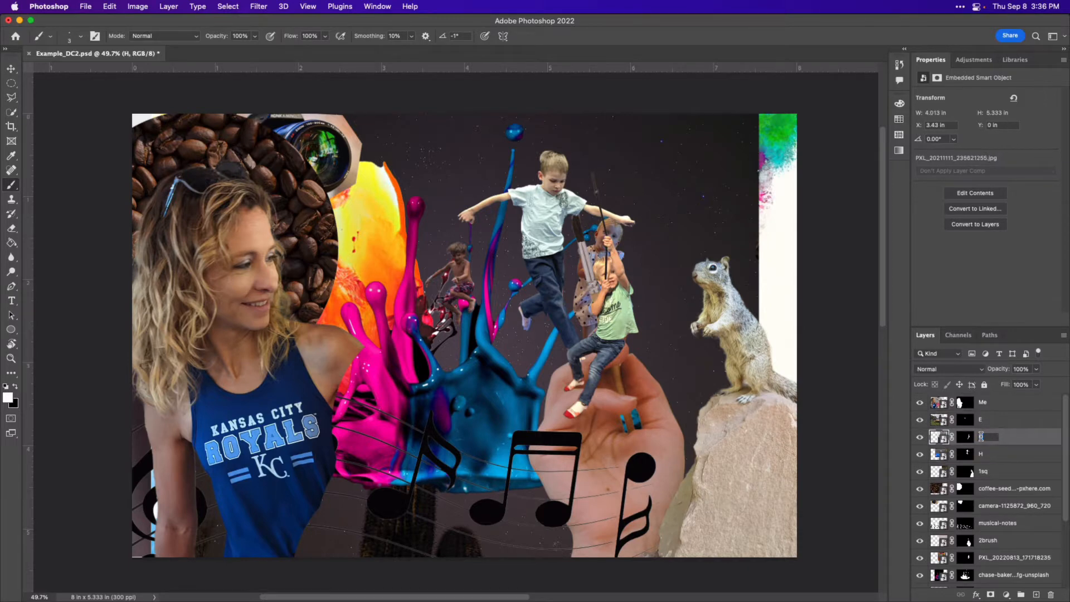
pyautogui.write('D')
pyautogui.press('Tab')
pyautogui.press('Tab')
# - Rename the next four layers beneath "H" as "squirrel", "coffee", "camera" and "music notes"
pyautogui.write('squirrel')
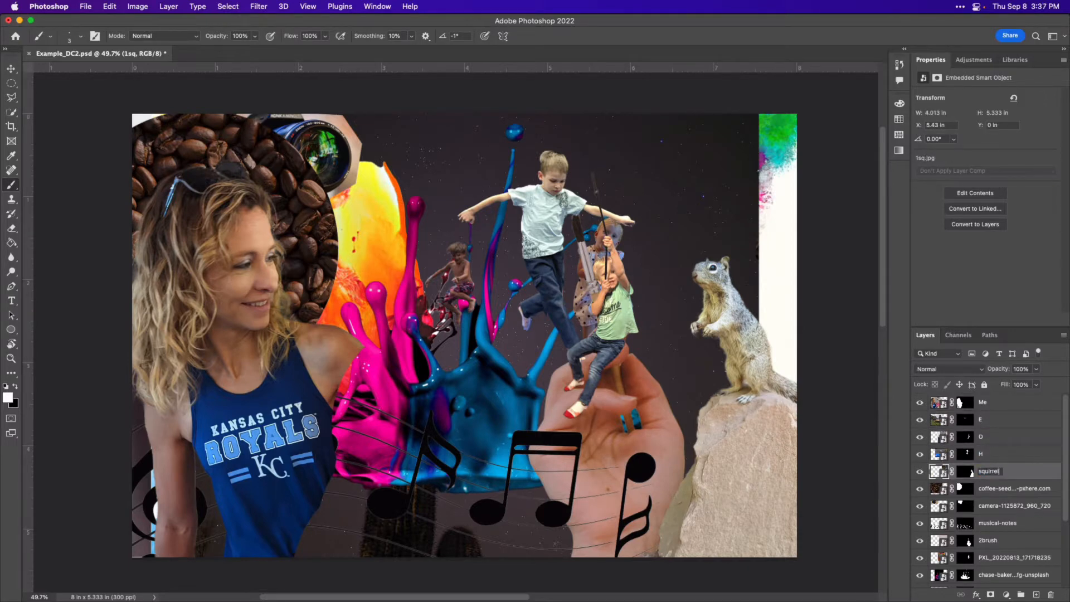
pyautogui.press('Tab')
pyautogui.write('coffee')
pyautogui.press('Tab')
pyautogui.write('camera')
pyautogui.press('Tab')
pyautogui.write('music notes')
pyautogui.press('Tab')
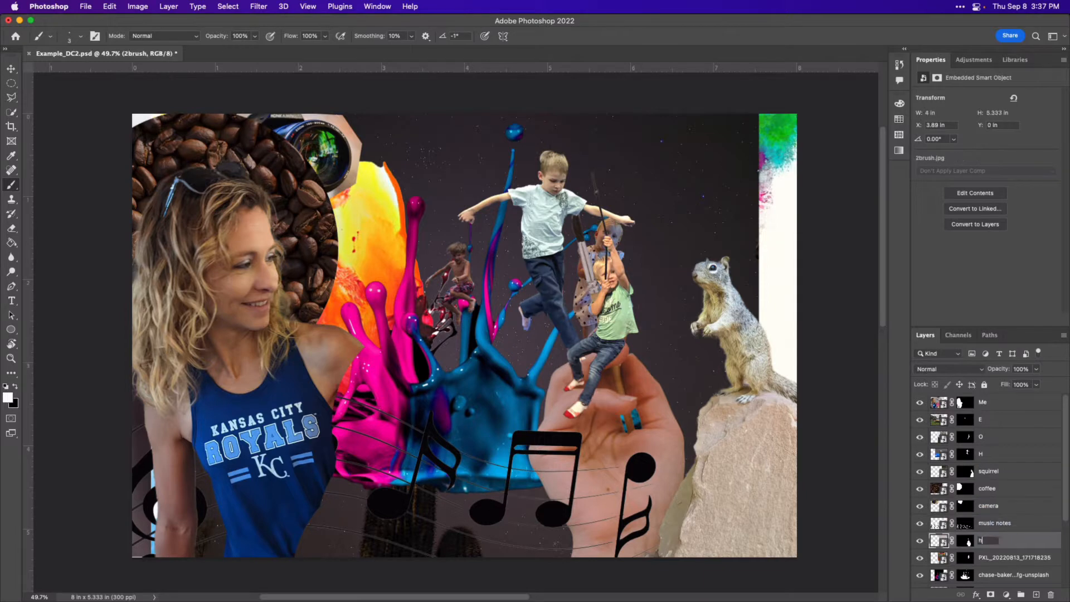
# - Rename the four layers beneath "music notes" as "hand and brush", "V", "paint" and "abstract paint"
pyautogui.write('hand and brush')
pyautogui.press('Tab')
pyautogui.write('V')
pyautogui.press('Tab')
pyautogui.write('paint')
pyautogui.press('Tab')
pyautogui.write('abstract paint')
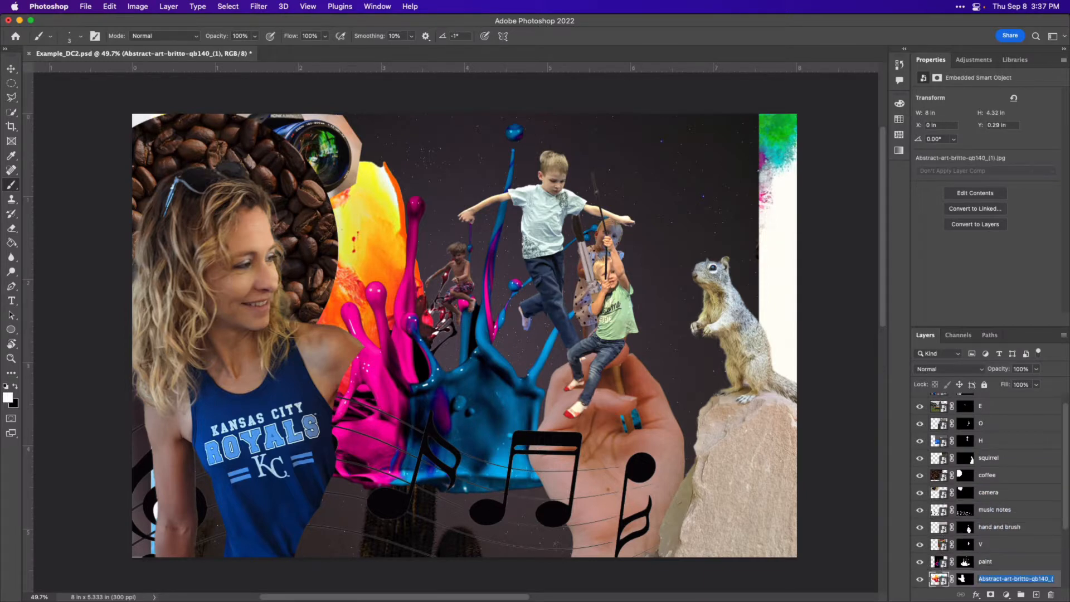
pyautogui.press('Tab')
# - Rename the four layers above the Background as "cactus sky", "paint border", "paint splatter" and "brushes"
pyautogui.write('cactus sky')
pyautogui.press('Tab')
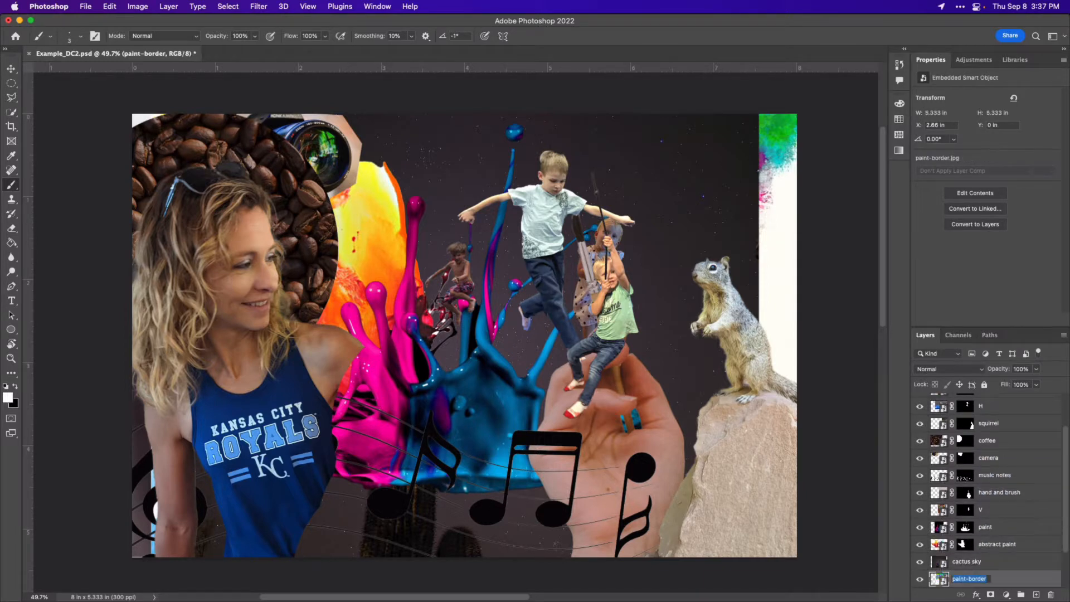
pyautogui.write('paint border')
pyautogui.press('Tab')
pyautogui.write('paint splatter')
pyautogui.press('Tab')
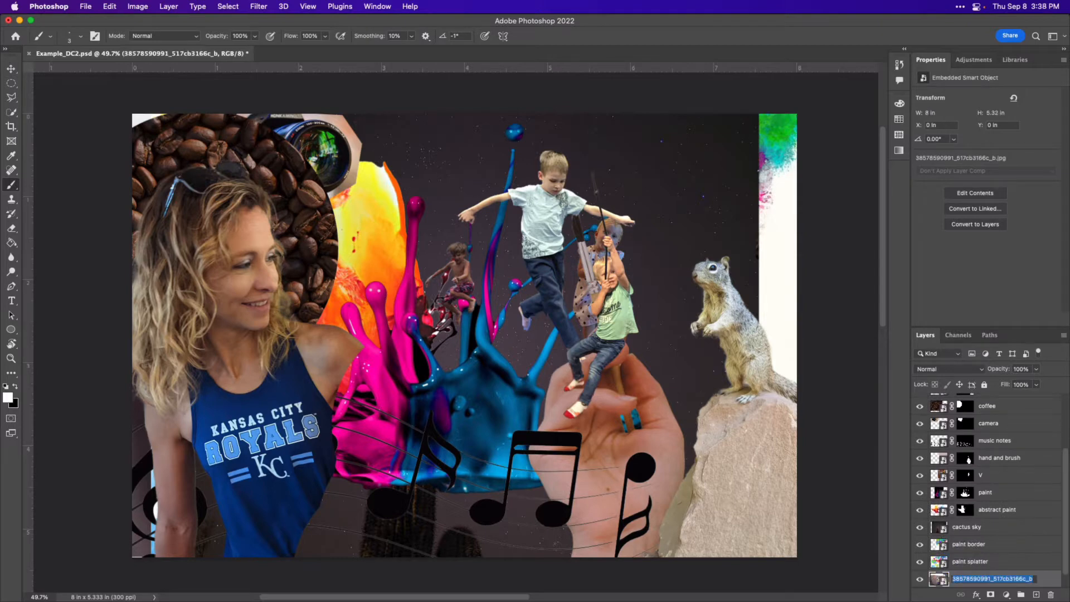
pyautogui.write('brushes')
pyautogui.press('Tab')
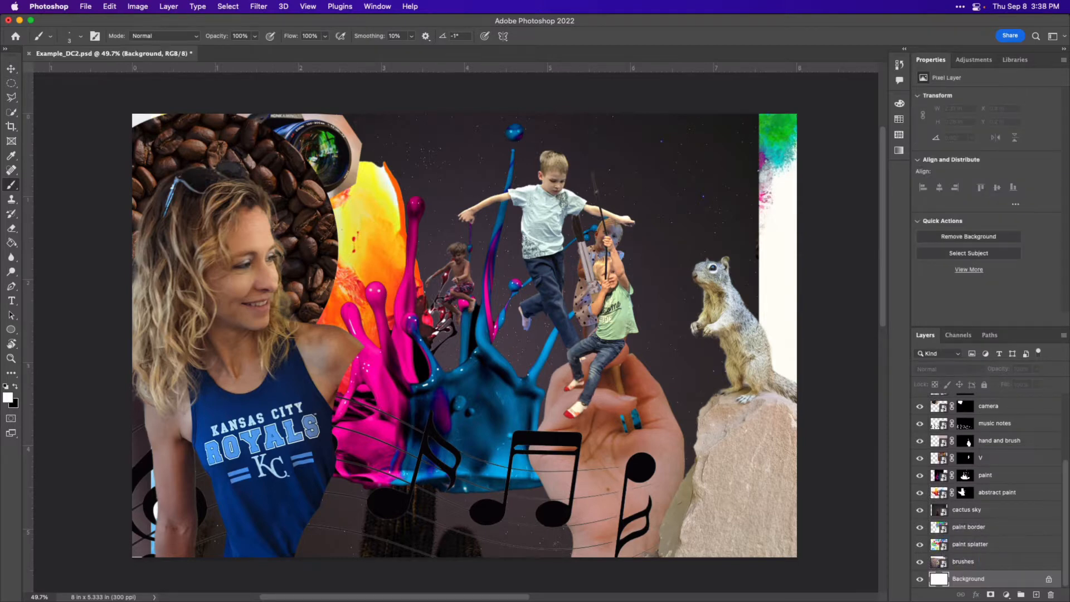
# - Move the "coffee" layer up the stack so it sits directly beneath the "Me" layer
pyautogui.scroll(3, 999, 511)
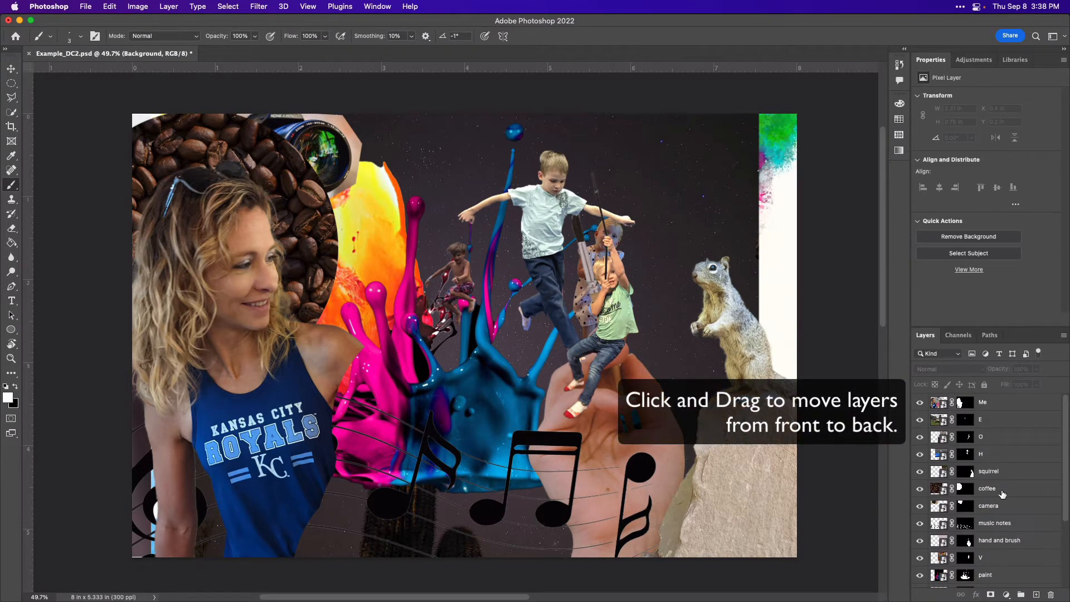
pyautogui.moveTo(1002, 494); pyautogui.dragTo(1011, 425)
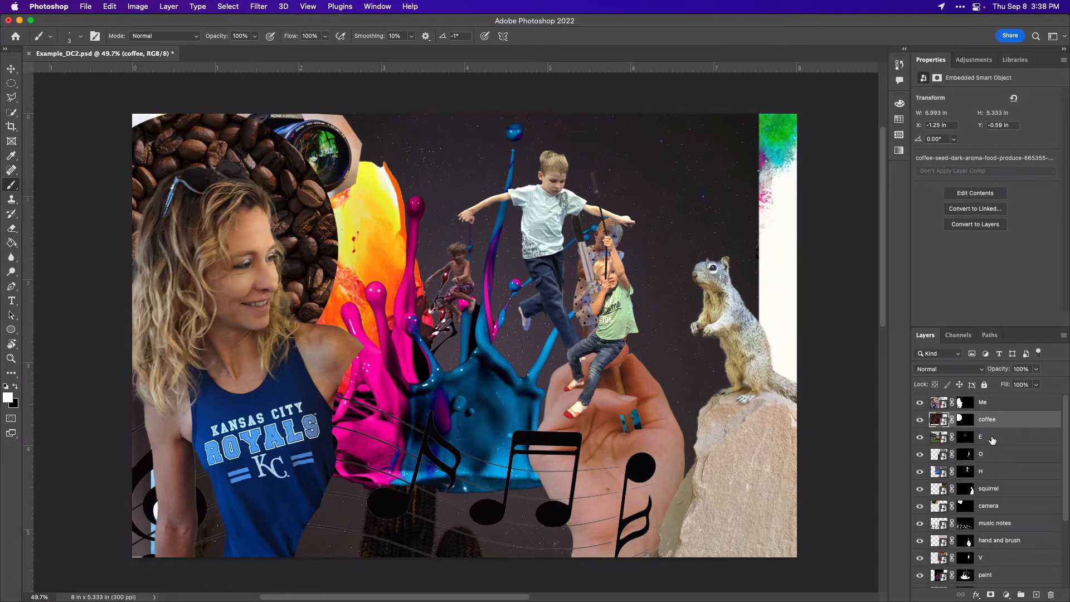
pyautogui.scroll(-5, 1012, 502)
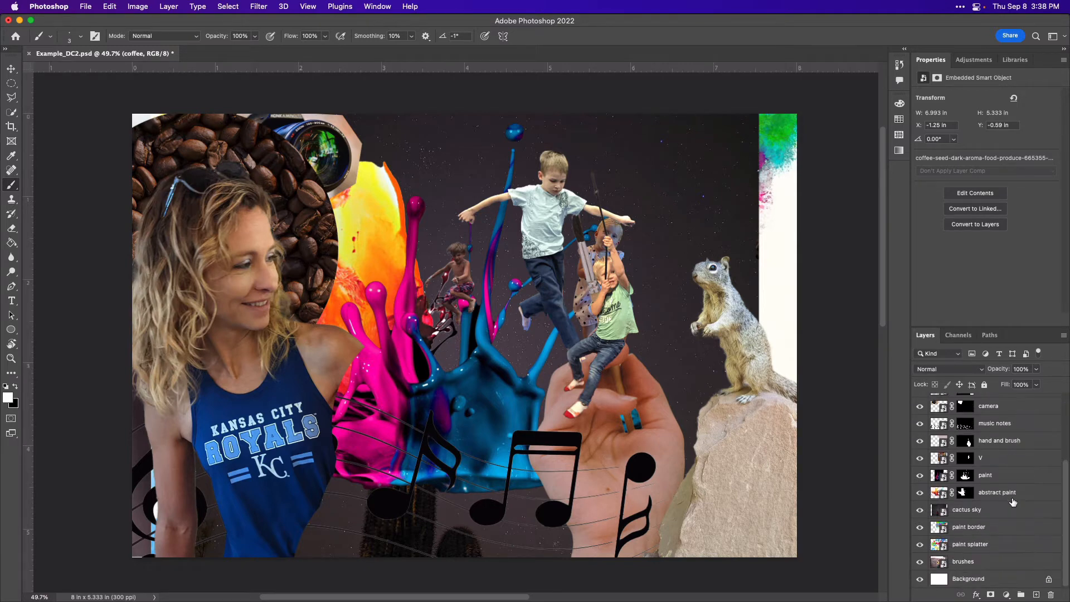
pyautogui.scroll(5, 1013, 502)
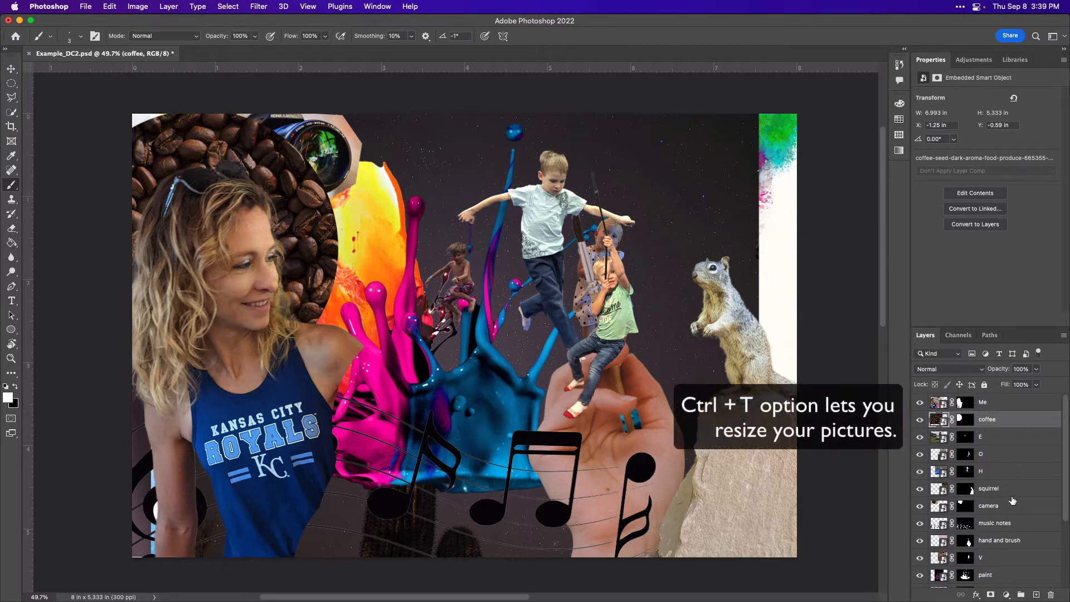
# - Free-transform the "Me" layer and rotate the woman counter-clockwise by about 5.5°
pyautogui.click(992, 405)
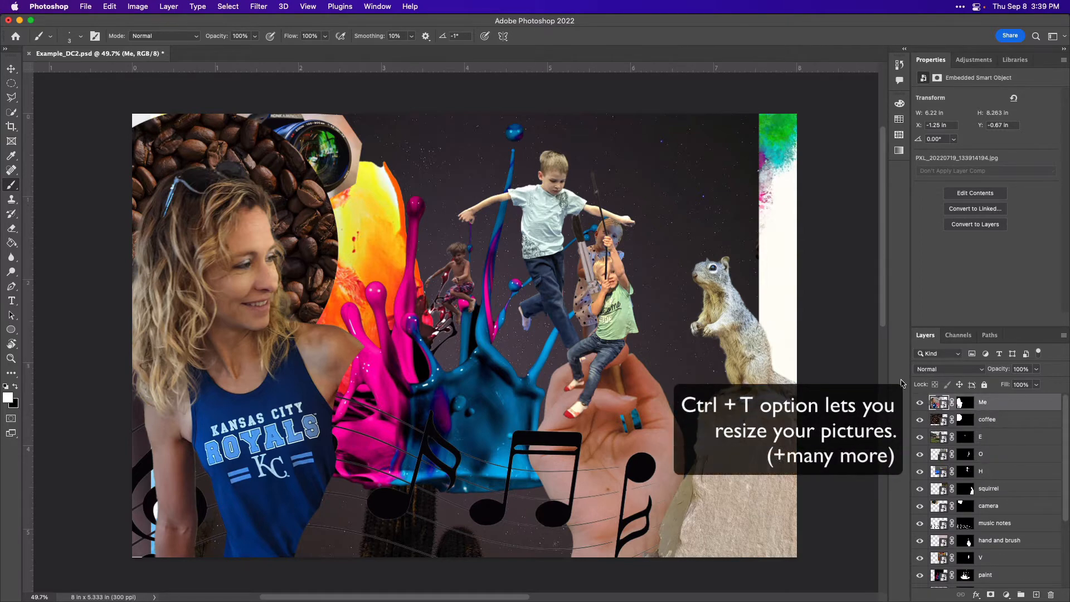
pyautogui.hotkey('ctrl', 't')
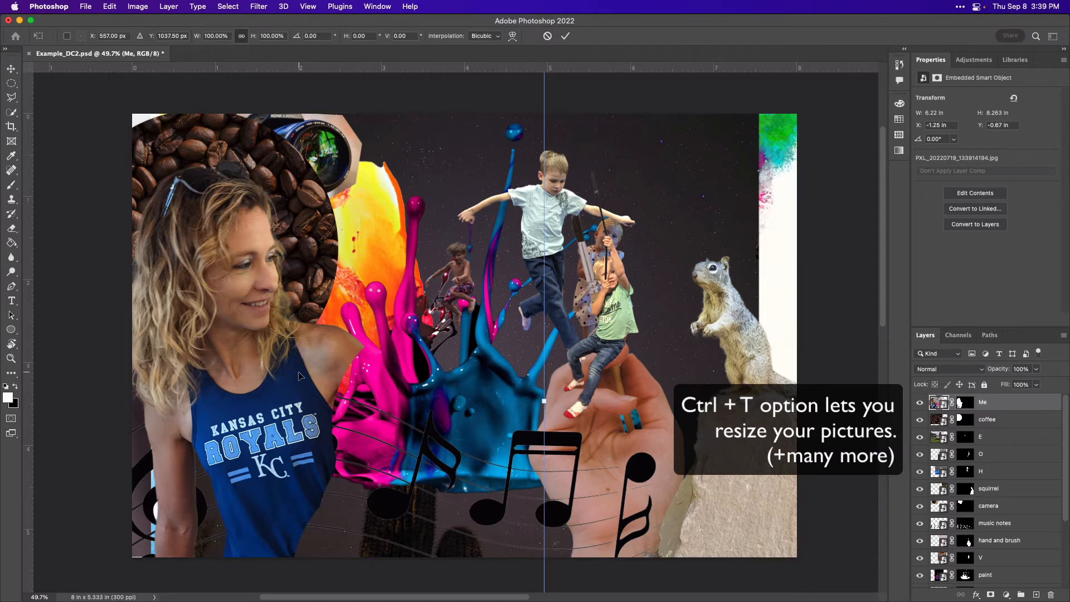
pyautogui.moveTo(561, 270); pyautogui.dragTo(537, 249)
# - Try the Skew transform on the "Me" layer using its lower-right corner handle
pyautogui.rightClick(256, 346)
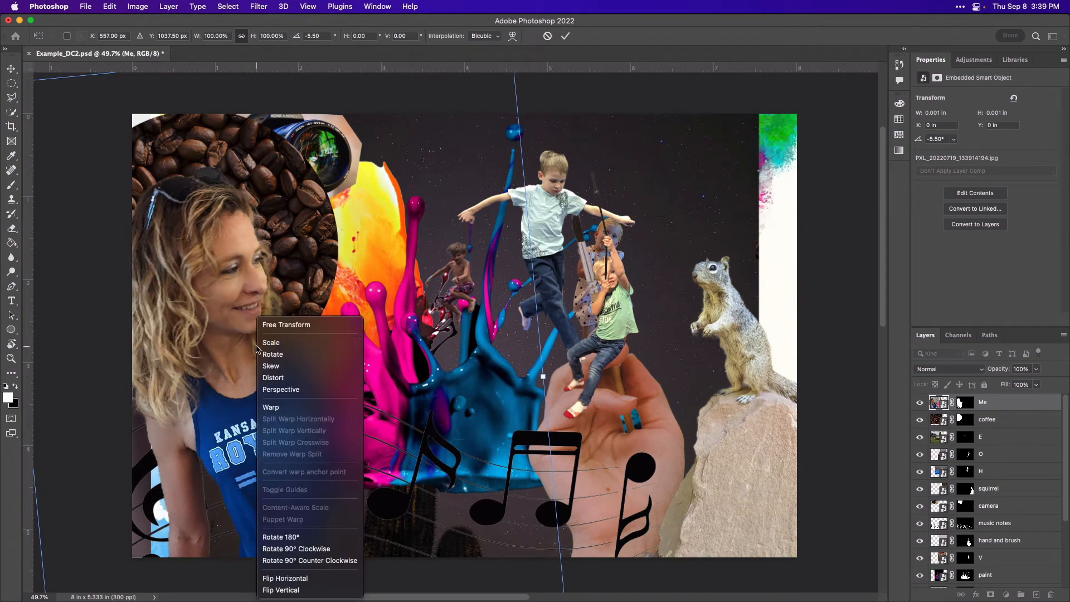
pyautogui.click(286, 366)
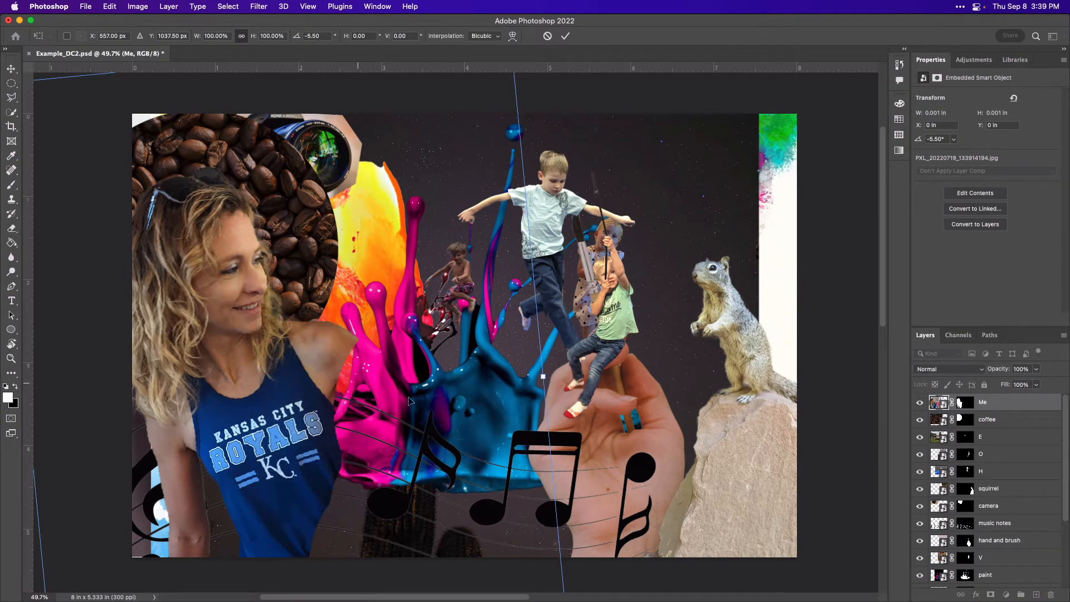
pyautogui.scroll(-1, 504, 410)
pyautogui.scroll(-3, 504, 410)
pyautogui.scroll(-3, 505, 415)
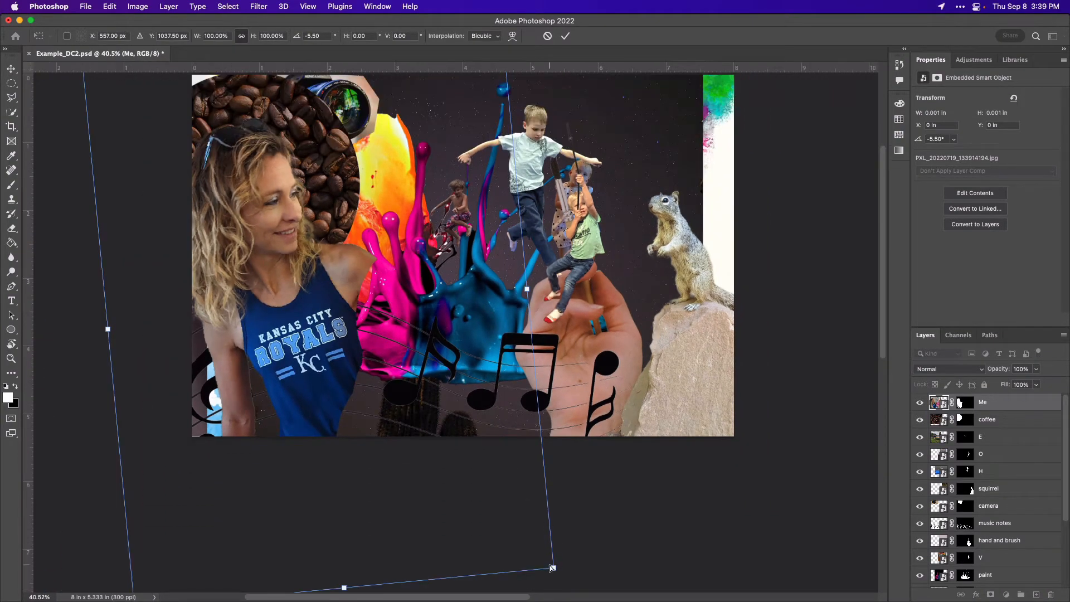
pyautogui.moveTo(550, 565)
pyautogui.mouseDown()
pyautogui.moveTo(417, 551)
pyautogui.moveTo(534, 418)
pyautogui.moveTo(554, 568)
pyautogui.mouseUp()
# - Try distorting the "Me" layer by pulling its lower-right corner upward, and undo the distortion
pyautogui.rightClick(328, 351)
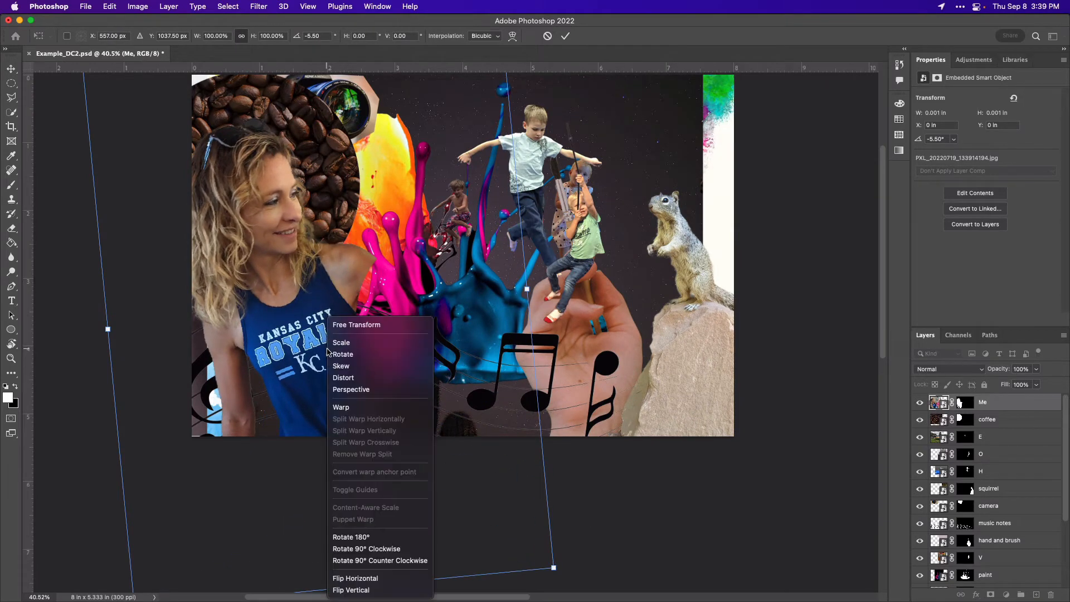
pyautogui.click(346, 375)
pyautogui.moveTo(555, 568); pyautogui.dragTo(587, 472)
pyautogui.press('super+z')
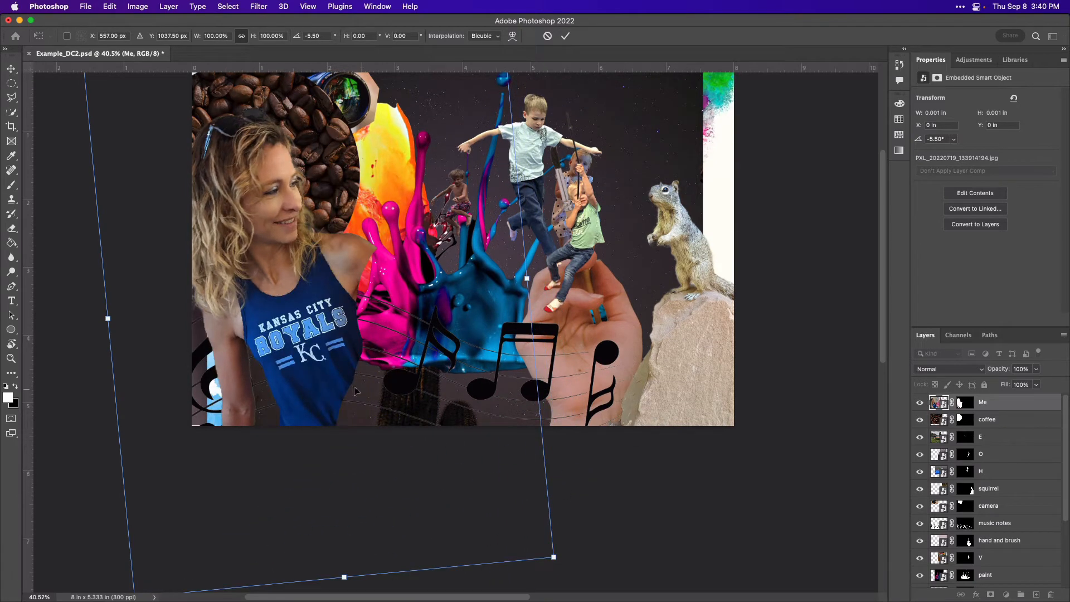
# - Try a Perspective transform on the "Me" layer from its lower-right corner, and undo it
pyautogui.rightClick(329, 382)
pyautogui.click(346, 384)
pyautogui.moveTo(554, 556); pyautogui.dragTo(536, 534)
pyautogui.press('super+z')
# - Try to switch the active transform of the "Me" smart object to Warp, and dismiss the alert
pyautogui.rightClick(297, 336)
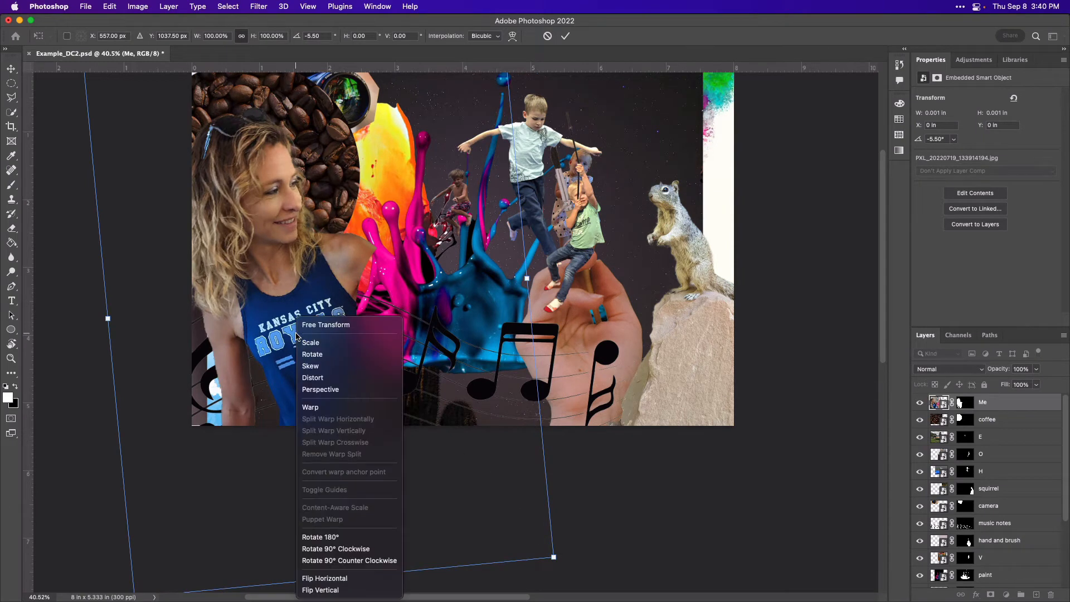
pyautogui.click(310, 407)
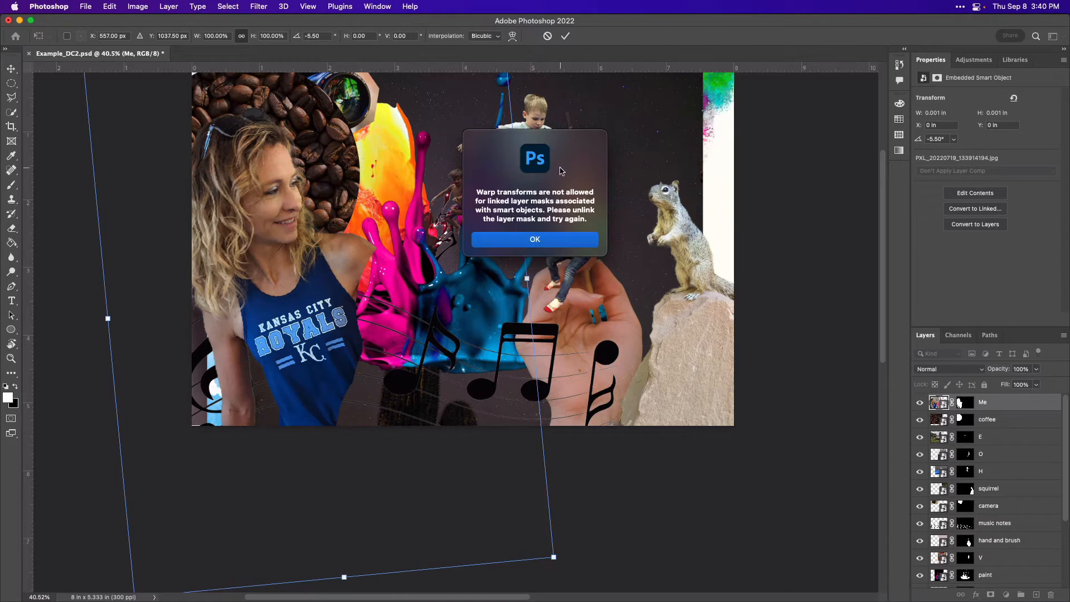
pyautogui.click(572, 243)
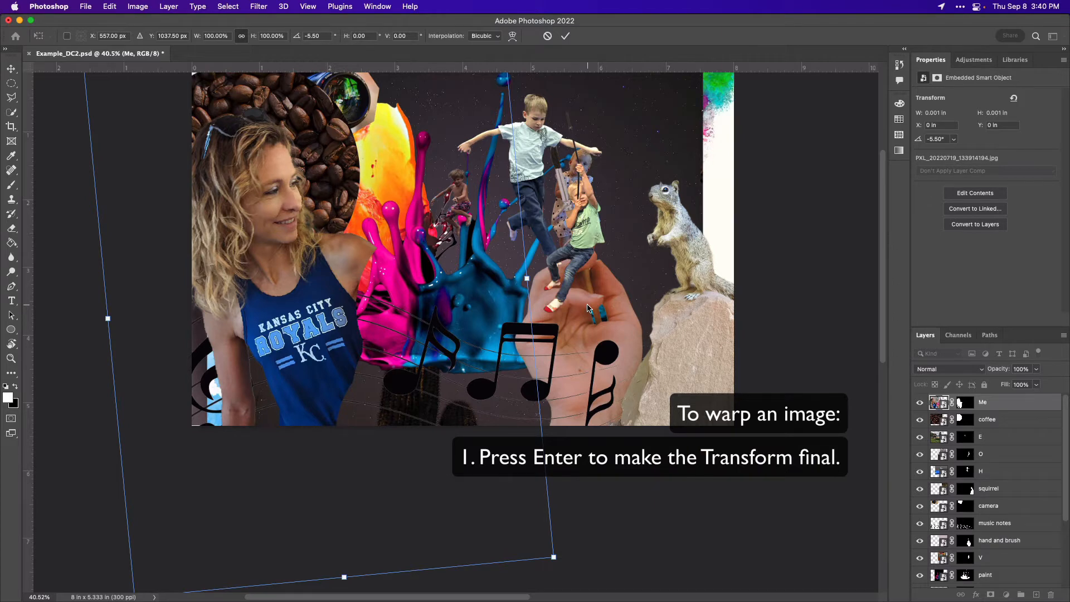
# - Commit the rotated "Me" layer, rasterize it and apply its layer mask
pyautogui.press('Return')
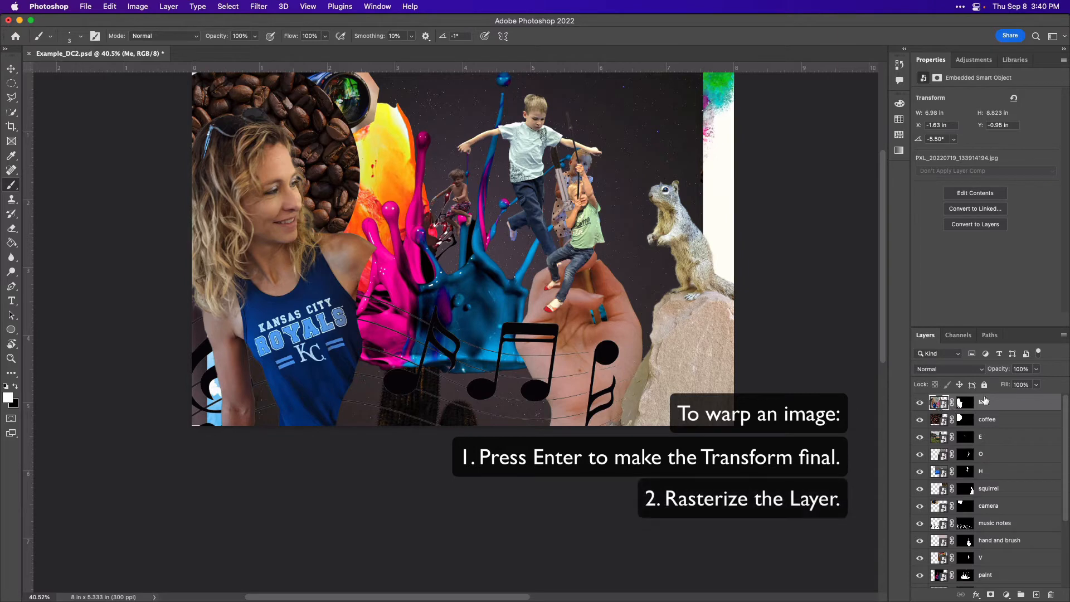
pyautogui.rightClick(1000, 403)
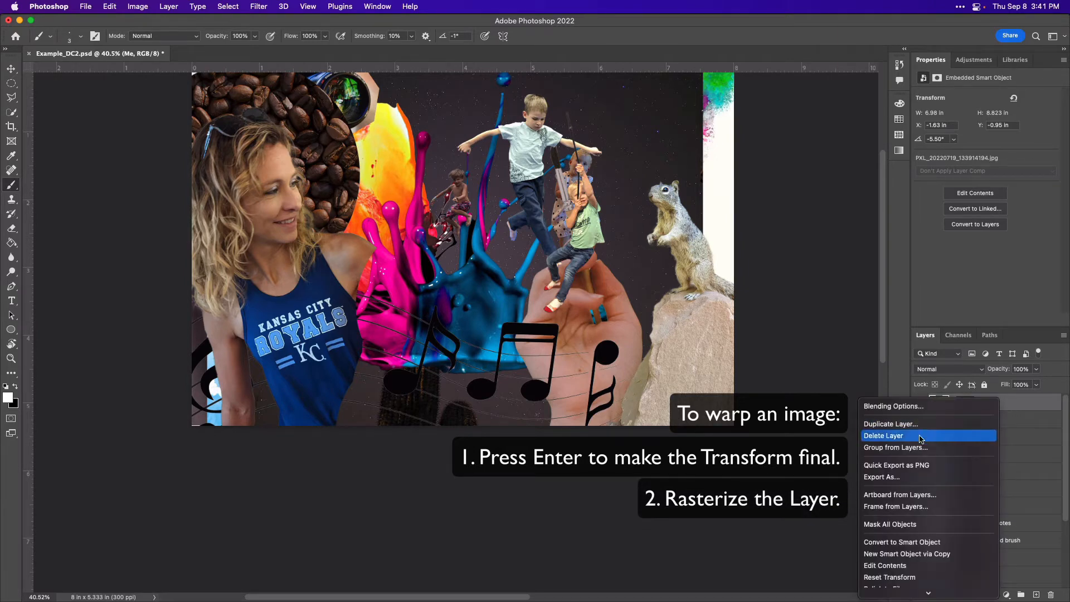
pyautogui.scroll(-3, 910, 543)
pyautogui.scroll(-2, 909, 544)
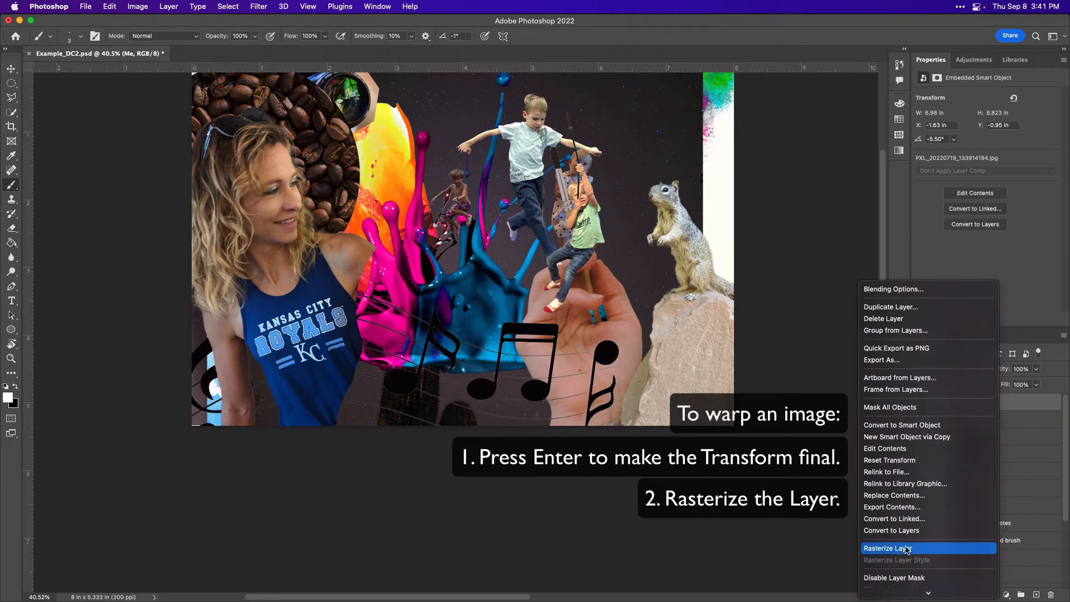
pyautogui.click(910, 544)
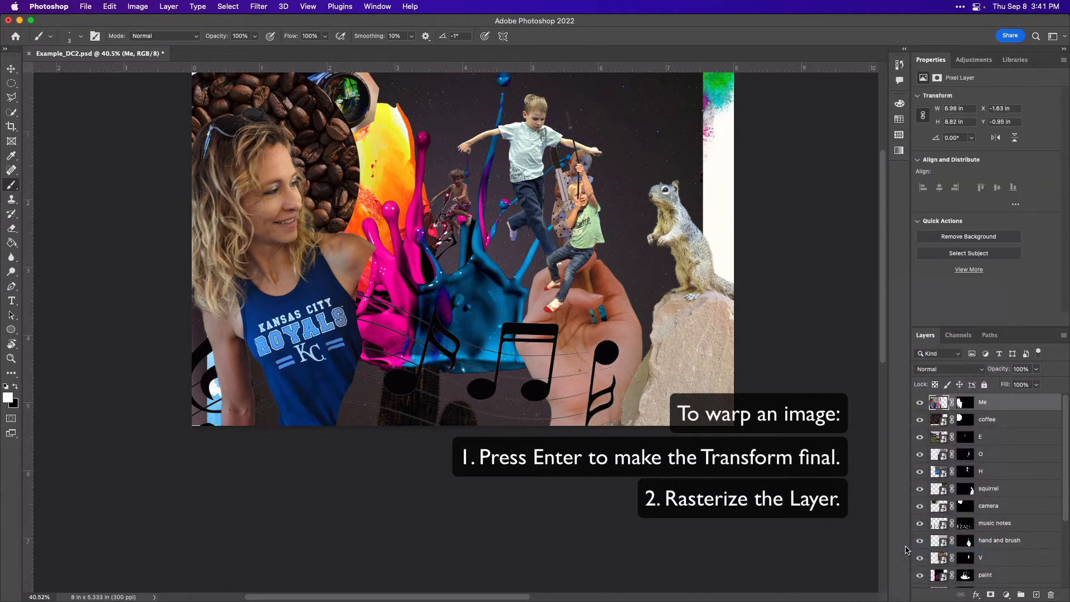
pyautogui.rightClick(966, 404)
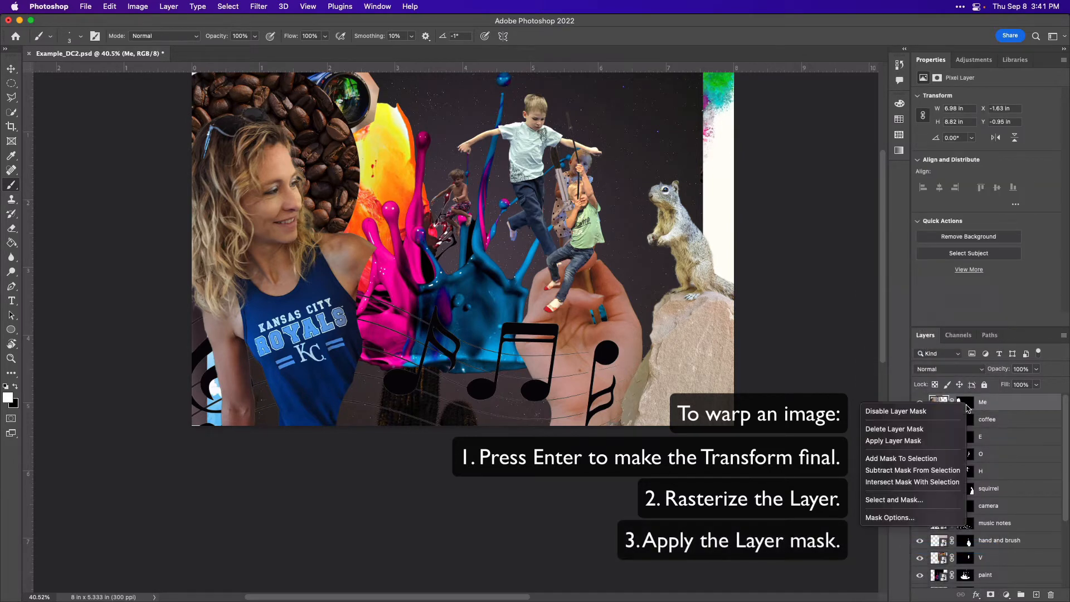
pyautogui.click(945, 440)
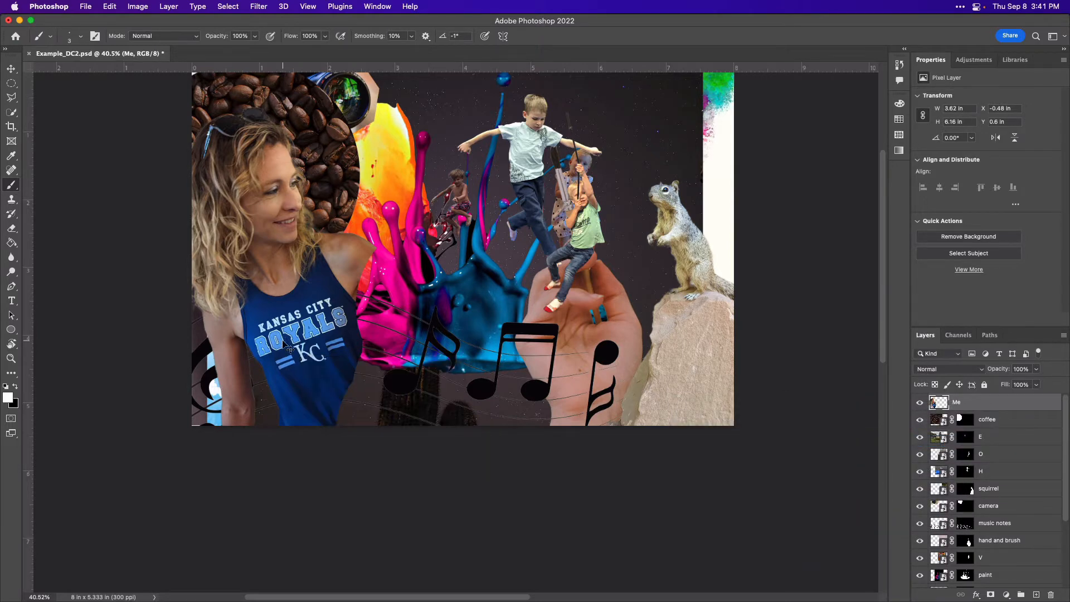
# - Free-transform the "Me" layer in Warp mode, bending the woman's head down and pulling her torso outward
pyautogui.press('super+t')
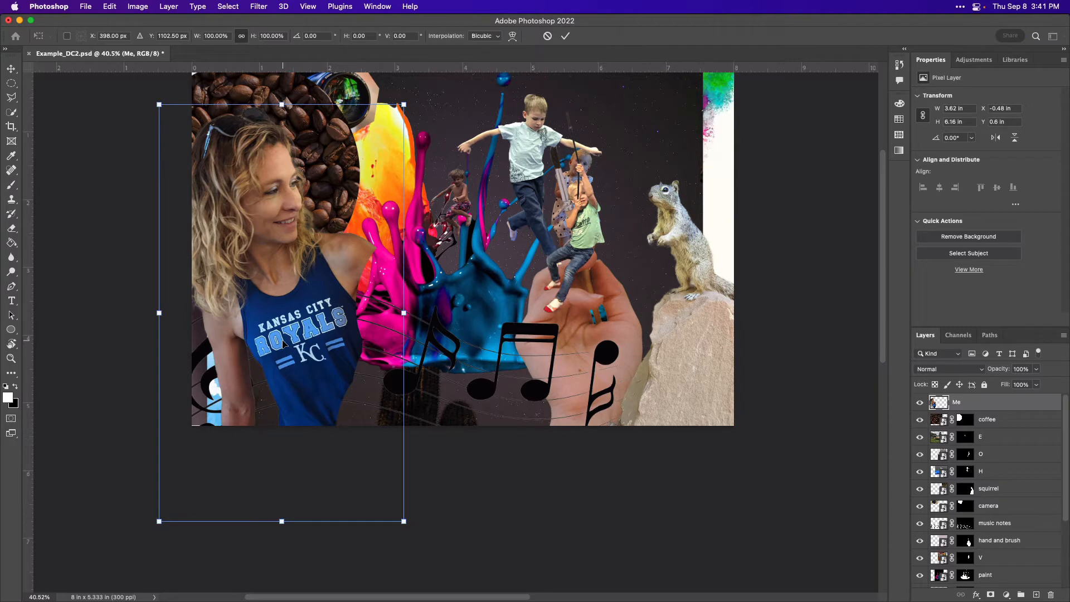
pyautogui.rightClick(284, 342)
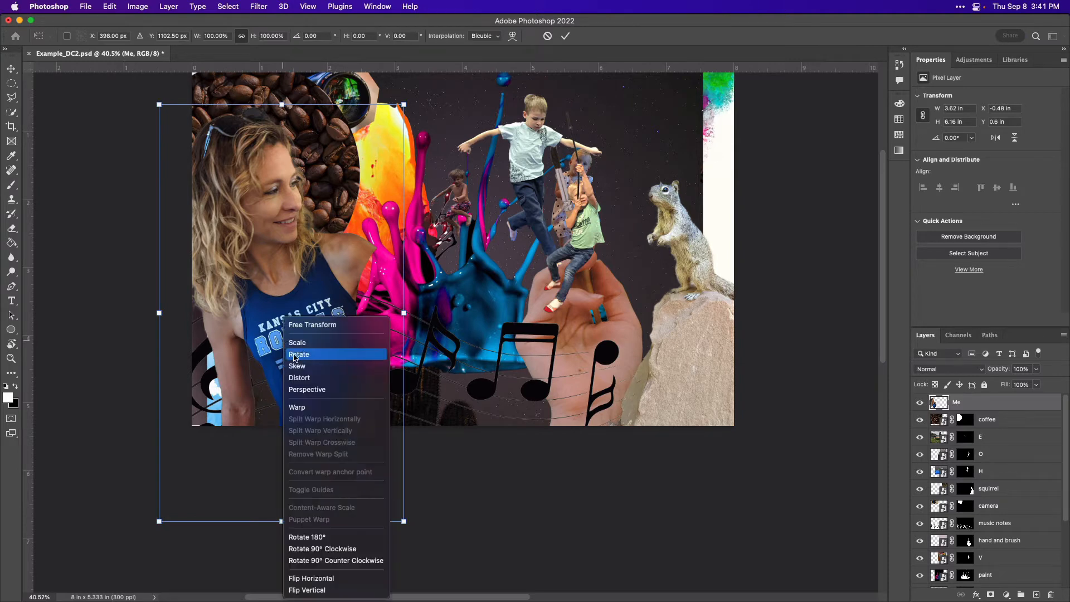
pyautogui.click(311, 408)
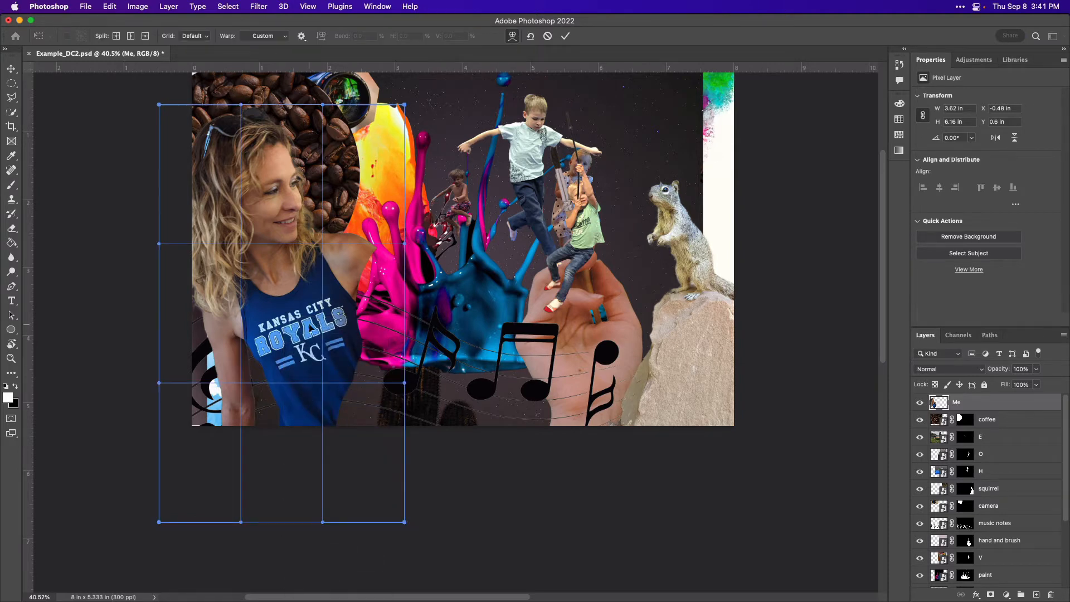
pyautogui.moveTo(312, 168); pyautogui.dragTo(262, 272)
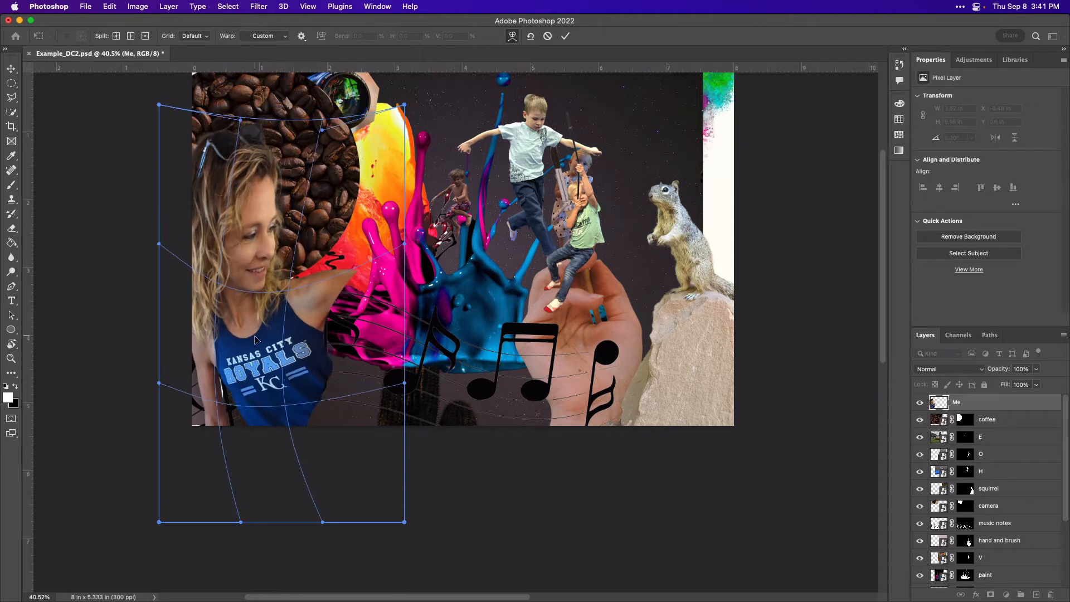
pyautogui.moveTo(250, 310); pyautogui.dragTo(239, 343)
pyautogui.moveTo(294, 376); pyautogui.dragTo(348, 391)
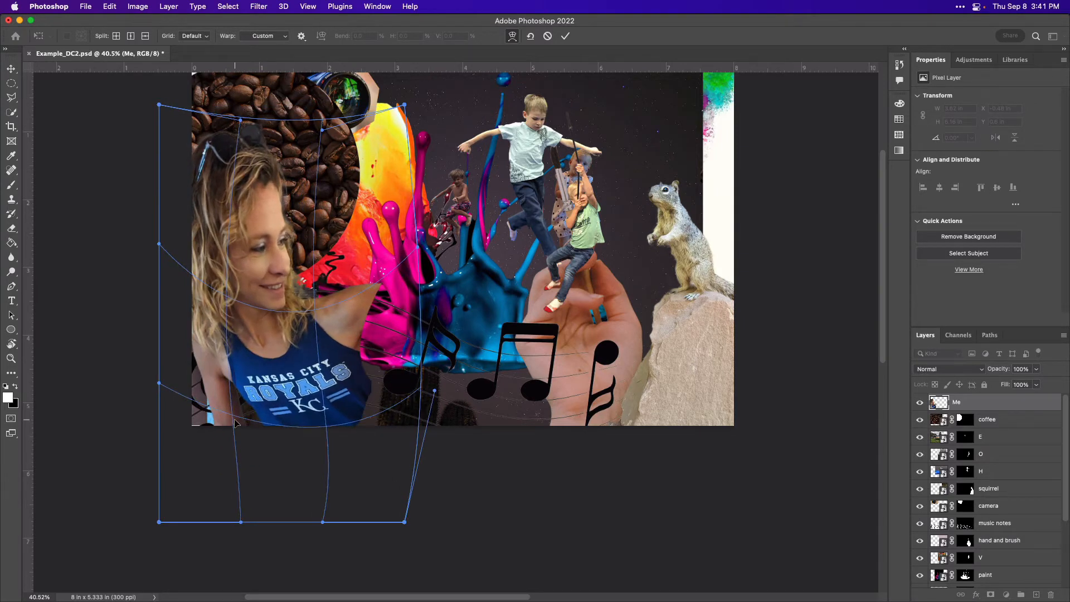
# - Stretch the warp mesh at its lower-right handle and upper-right corner to widen the woman's shoulder, and commit the warp
pyautogui.moveTo(234, 418); pyautogui.dragTo(220, 426)
pyautogui.moveTo(434, 392); pyautogui.dragTo(514, 486)
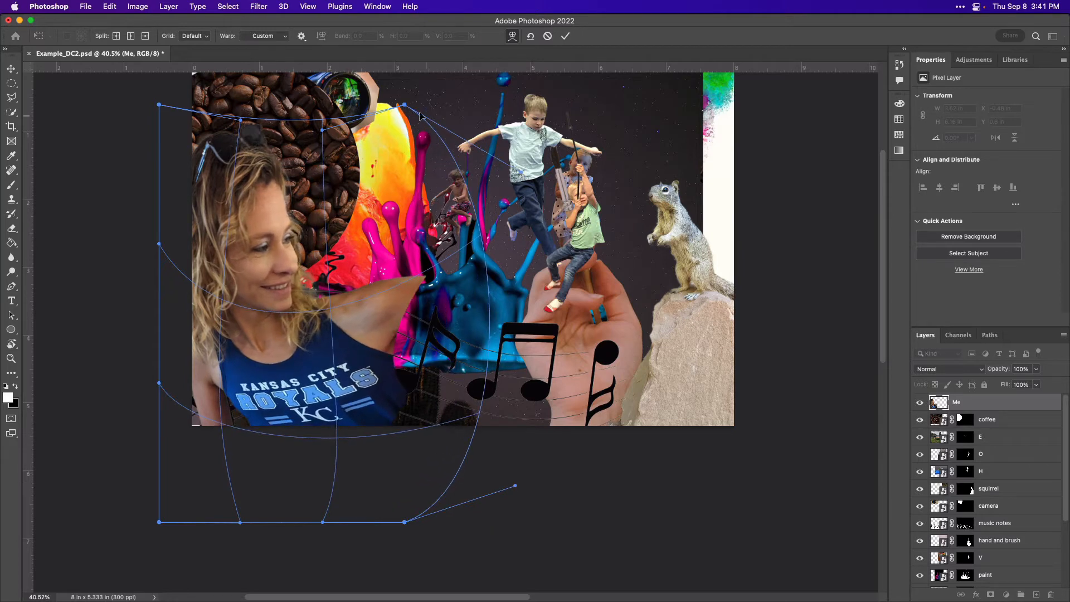
pyautogui.moveTo(404, 104); pyautogui.dragTo(446, 90)
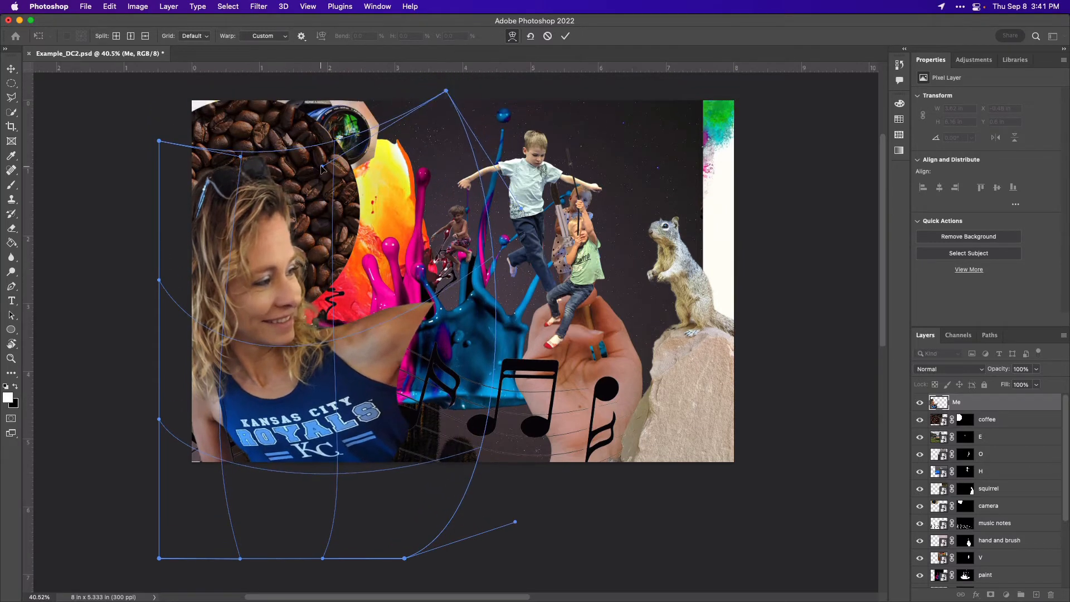
pyautogui.moveTo(322, 167); pyautogui.dragTo(316, 107)
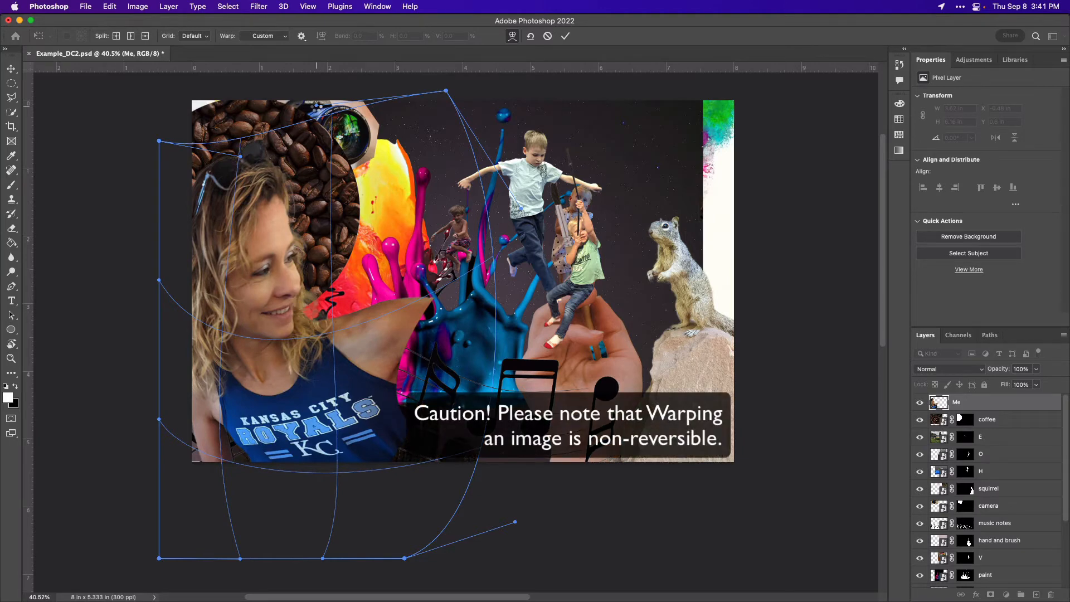
pyautogui.press('Return')
pyautogui.press('b')
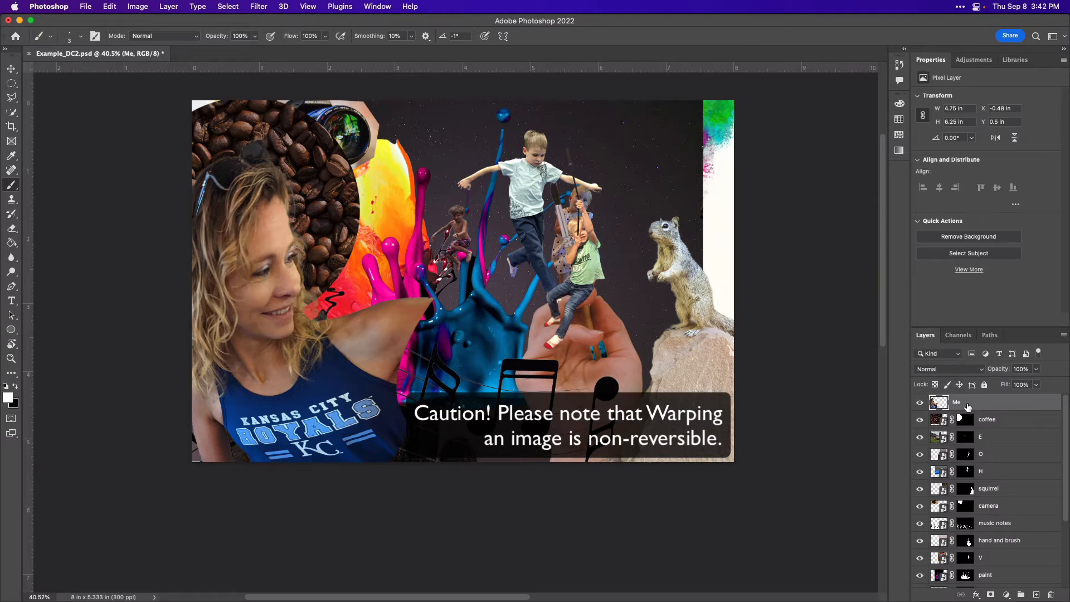
# - Undo the warp and the rasterizing of the "Me" layer, restoring the smart object with its layer mask
pyautogui.press('super+z')
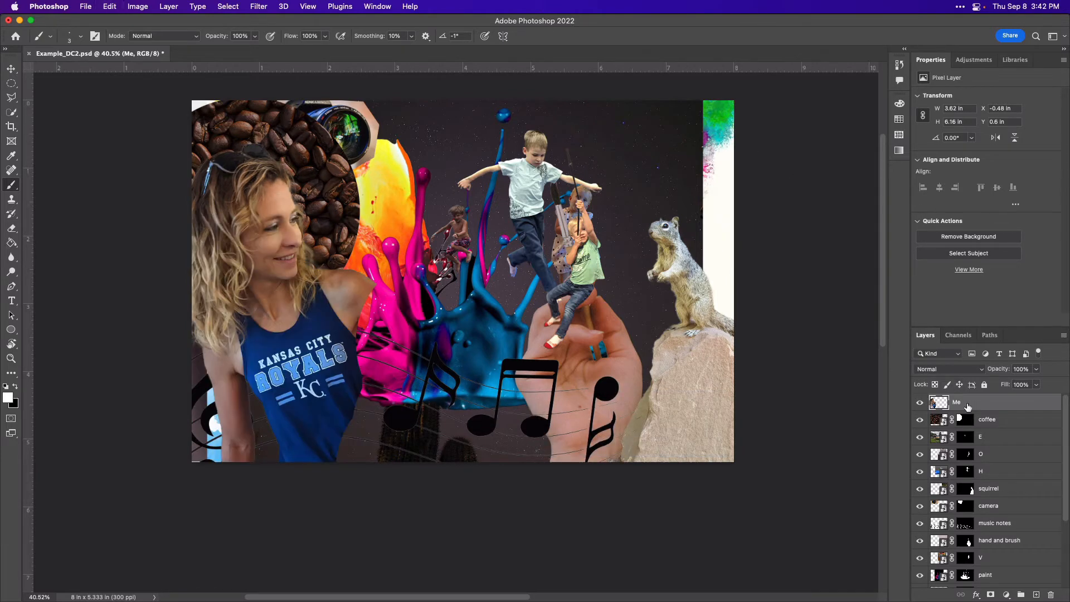
pyautogui.press('super+z')
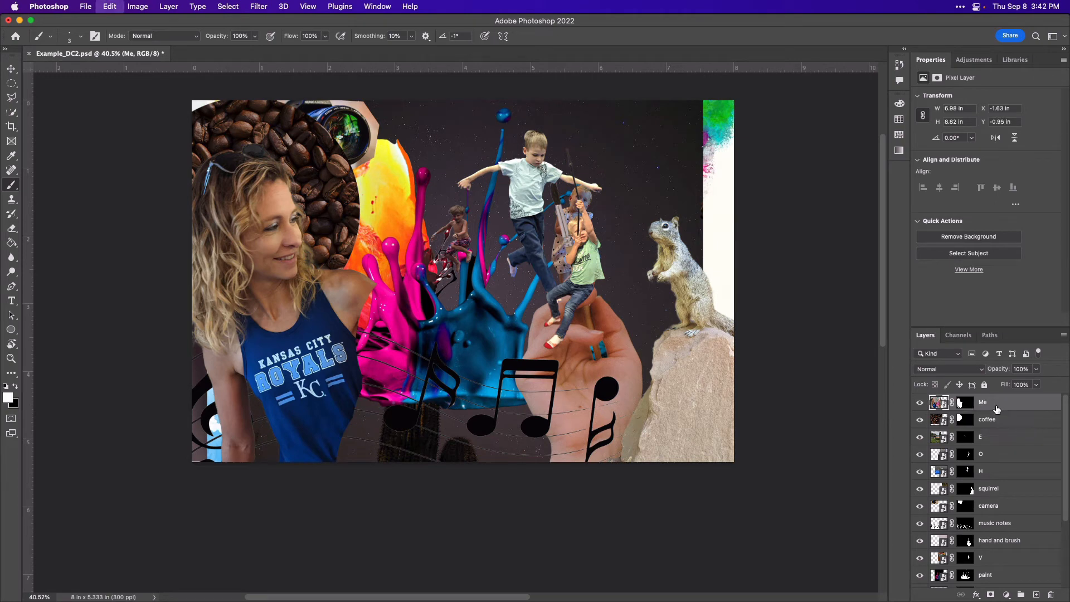
pyautogui.rightClick(995, 402)
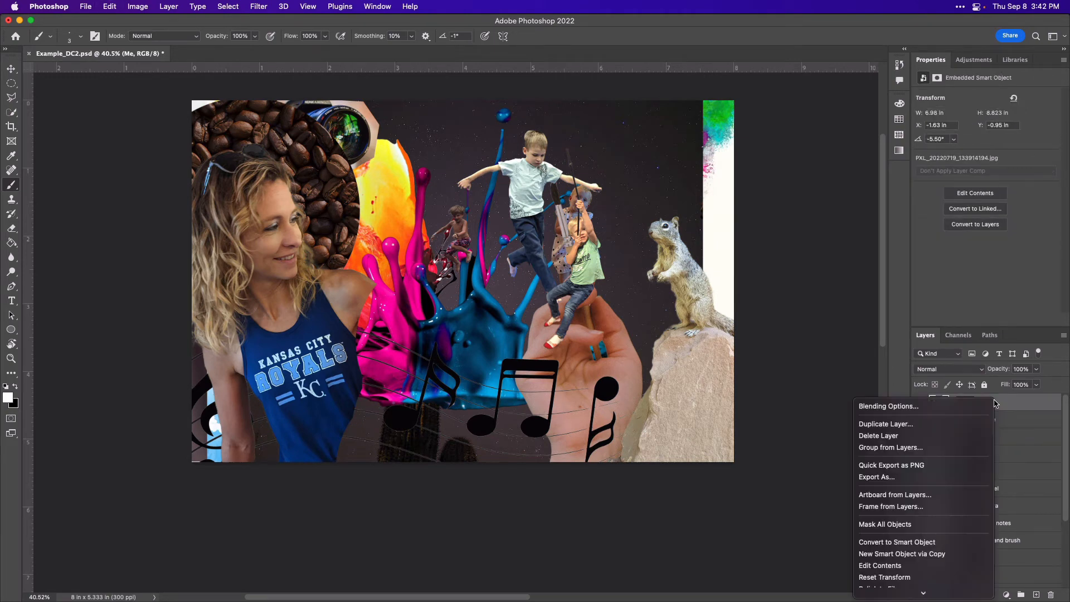
pyautogui.click(1021, 407)
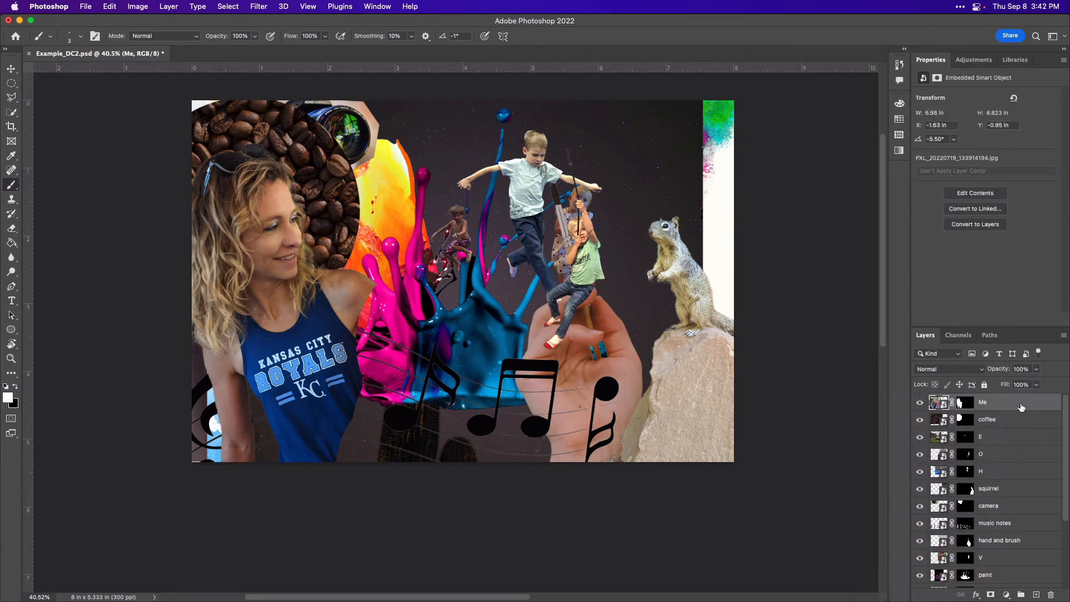
# - Duplicate the "Me" layer together with its mask
pyautogui.press('super+j')
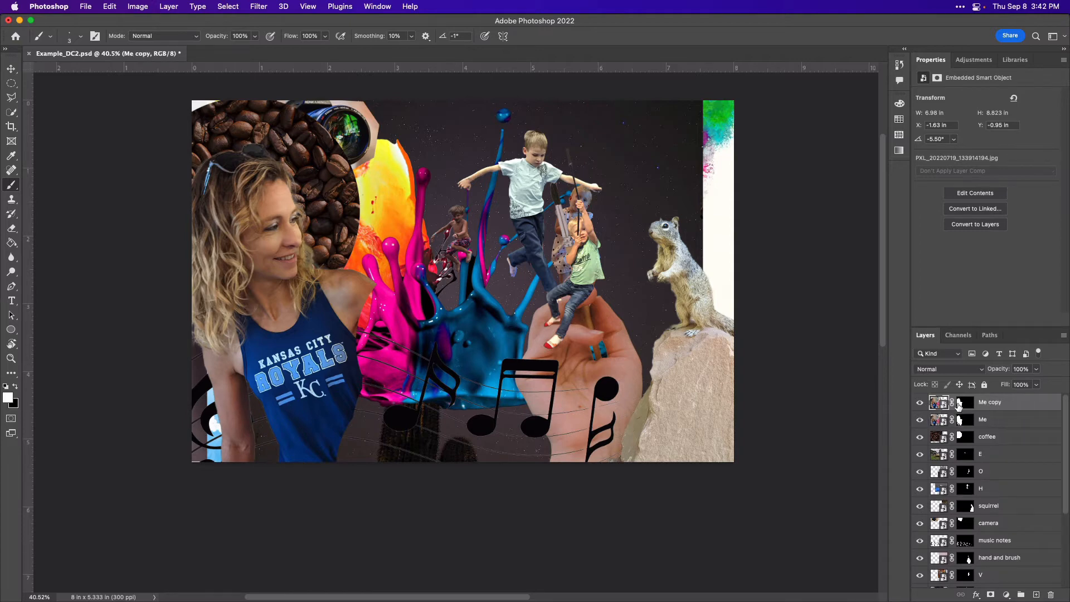
pyautogui.rightClick(1021, 408)
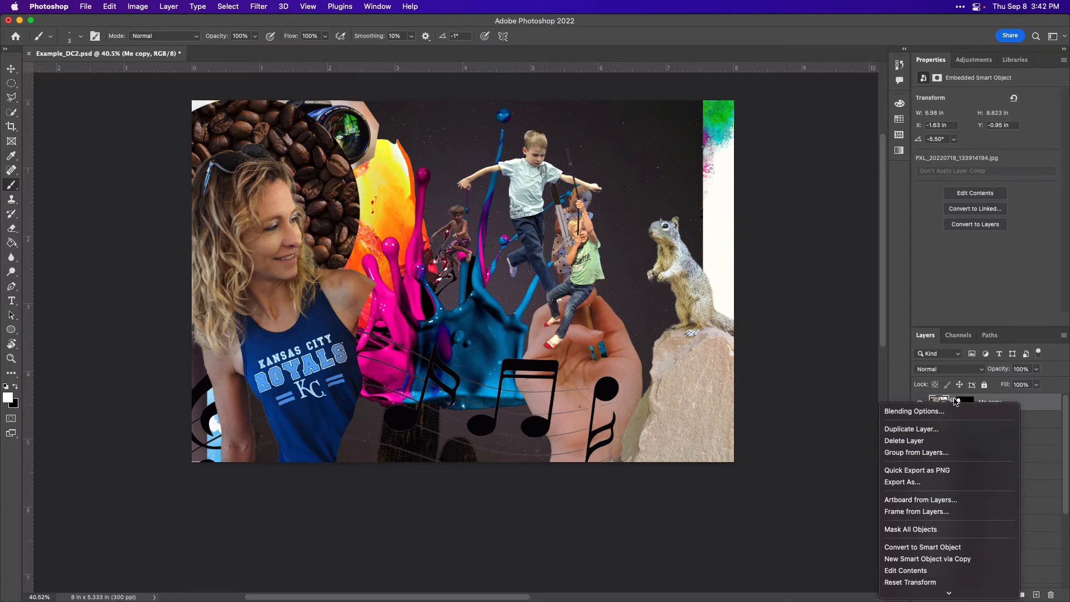
pyautogui.click(1046, 405)
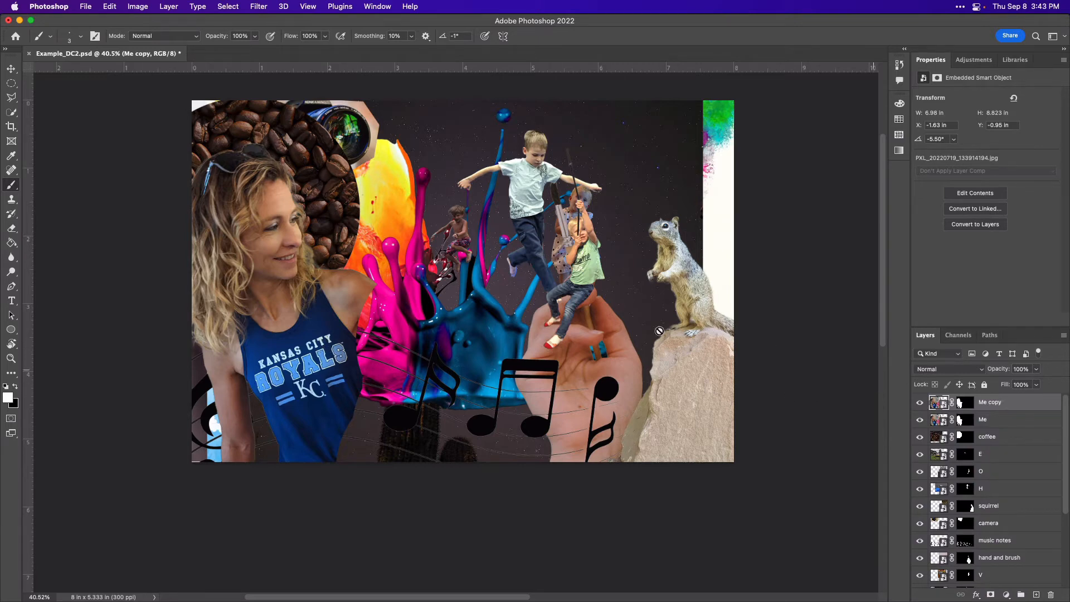
# - Try flipping the duplicate of the woman horizontally with Free Transform, and discard the flip and the duplicate
pyautogui.click(11, 69)
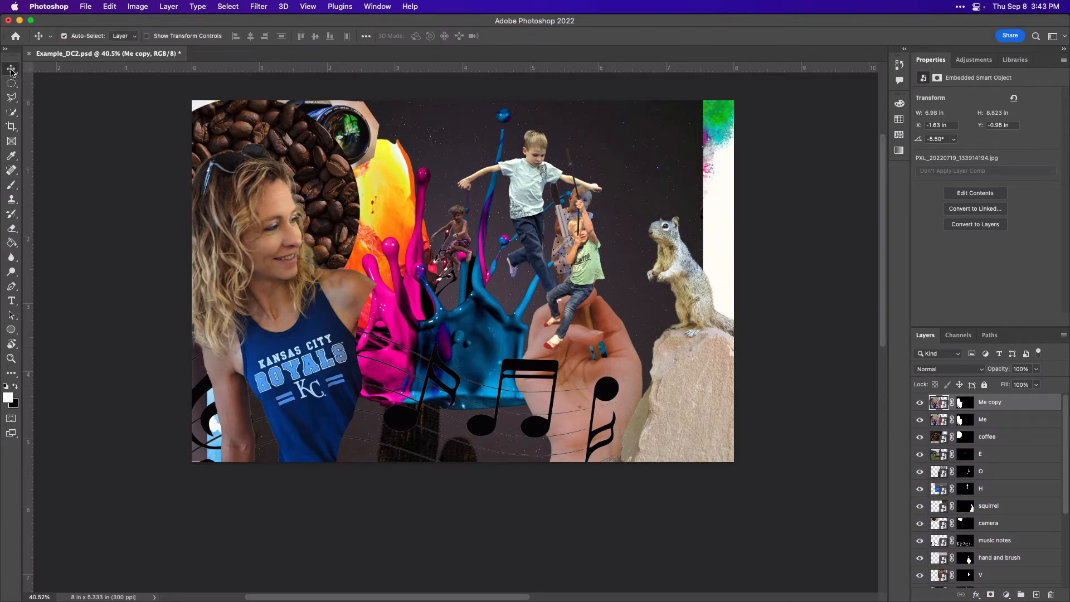
pyautogui.rightClick(289, 349)
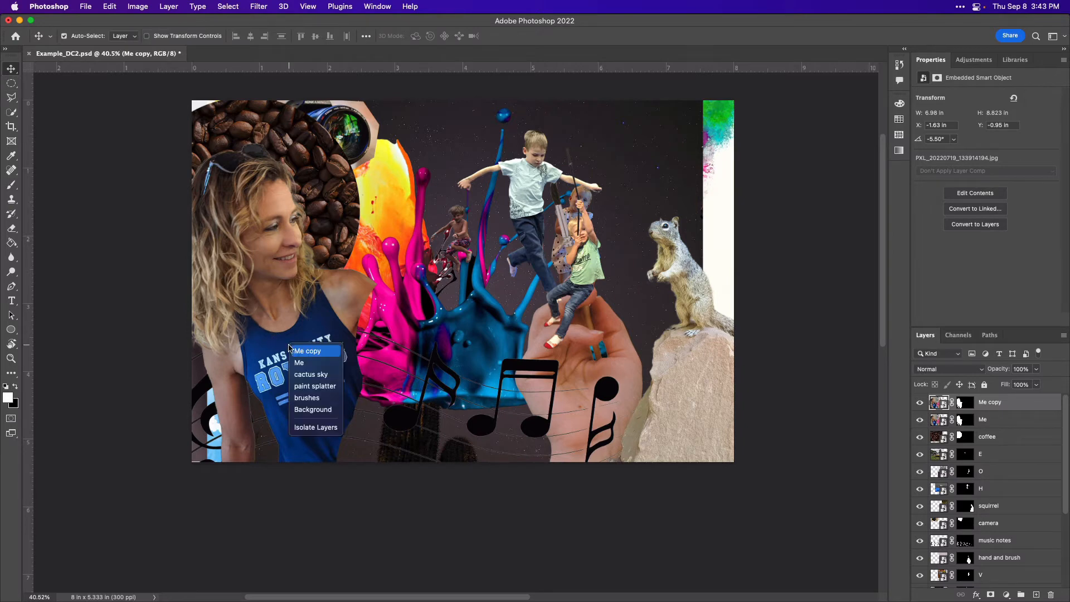
pyautogui.click(292, 350)
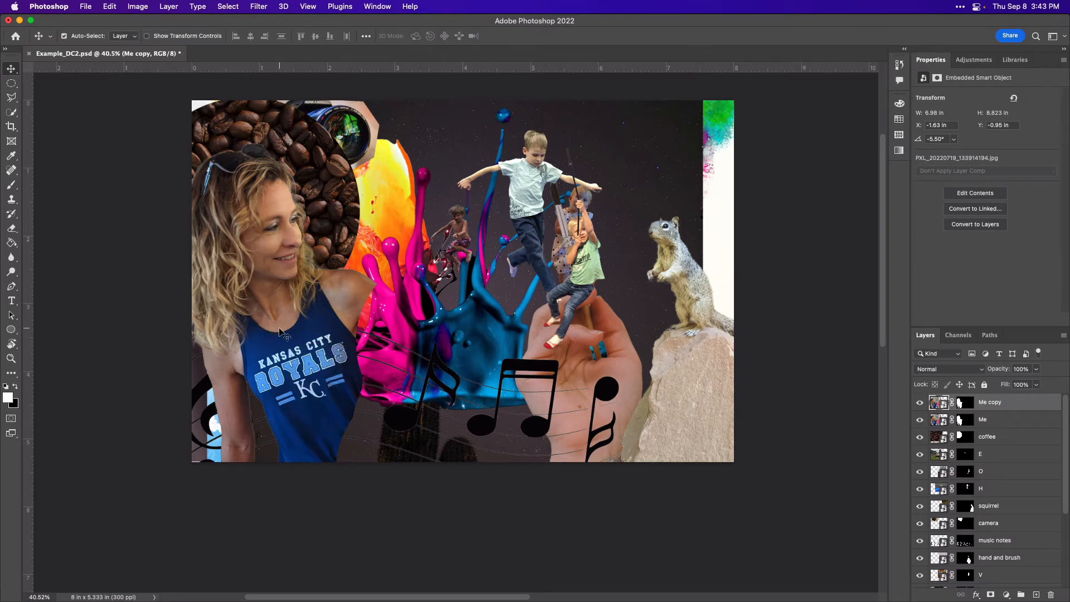
pyautogui.press('super+t')
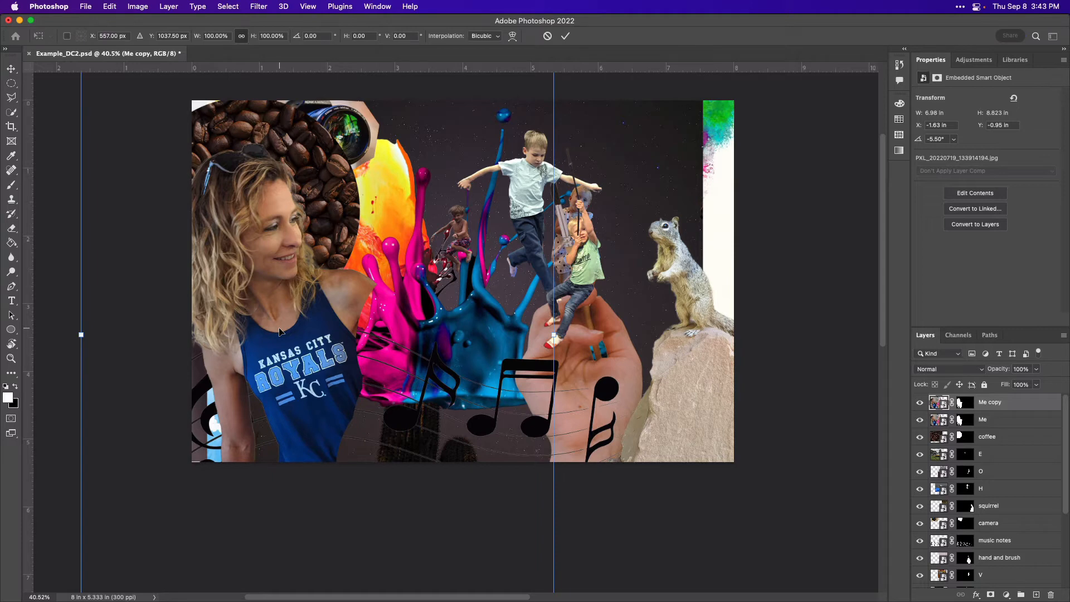
pyautogui.rightClick(280, 331)
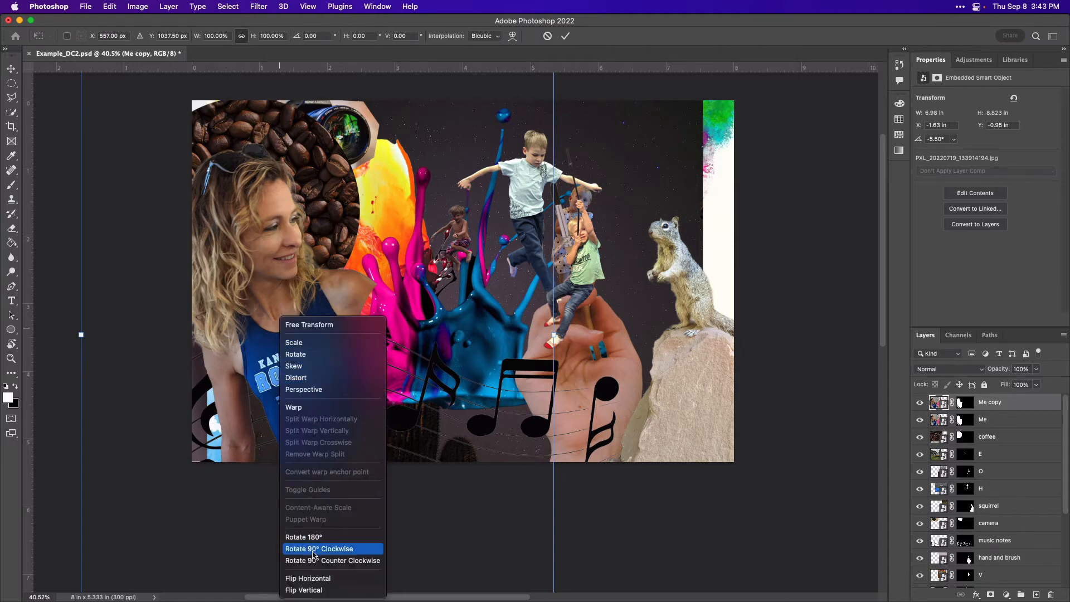
pyautogui.click(312, 580)
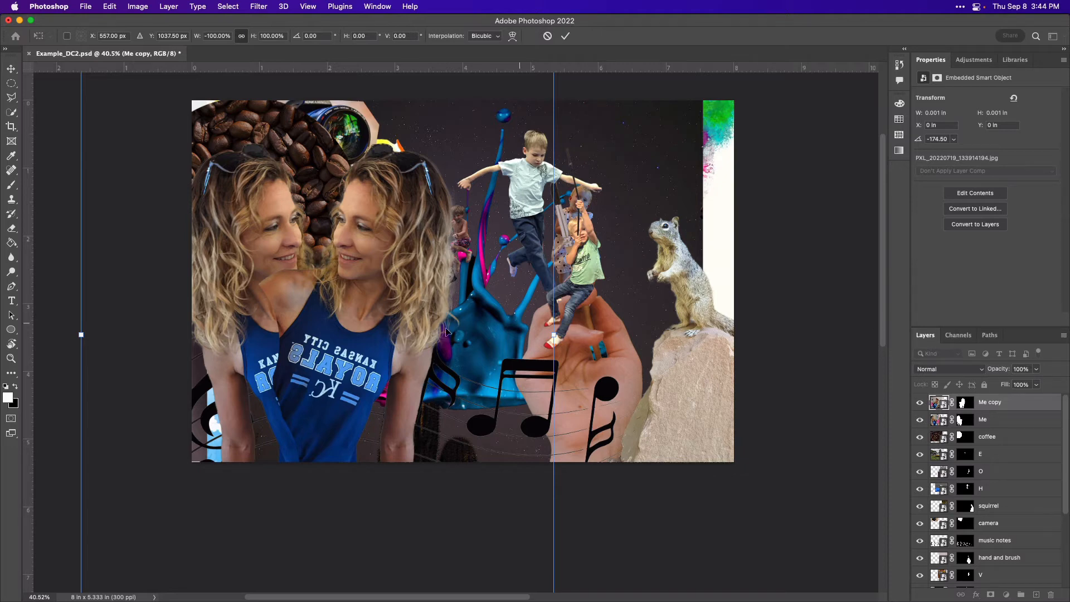
pyautogui.press('Escape')
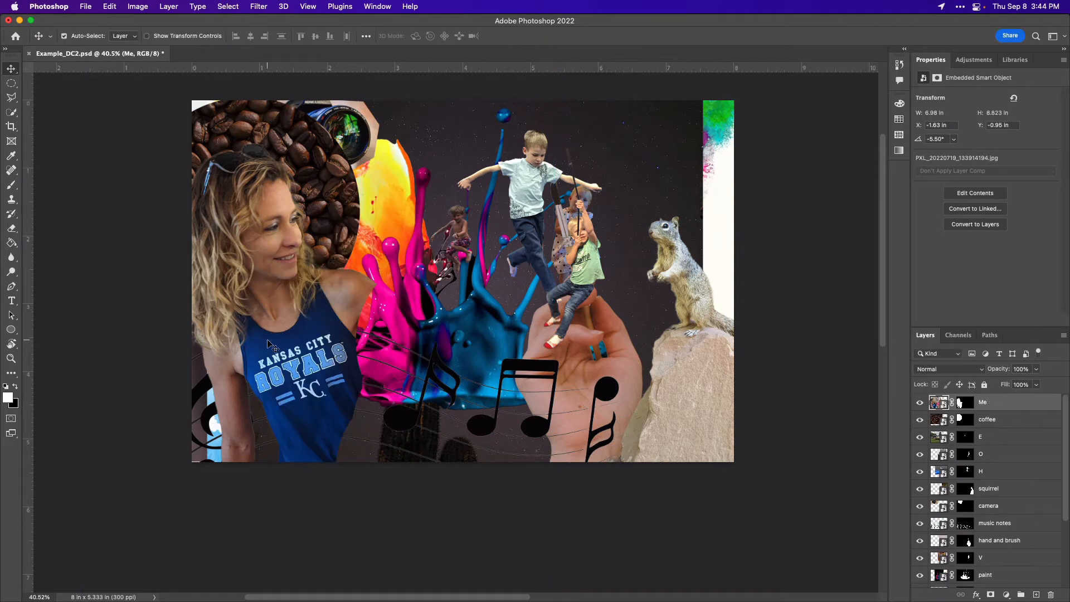
# - Move the "paint" layer directly below "Me", rotate it 105° and place the splash behind the woman's shoulder
pyautogui.moveTo(491, 333)
pyautogui.mouseDown()
pyautogui.moveTo(490, 281)
pyautogui.moveTo(507, 307)
pyautogui.mouseUp()
pyautogui.moveTo(1005, 577); pyautogui.dragTo(998, 412)
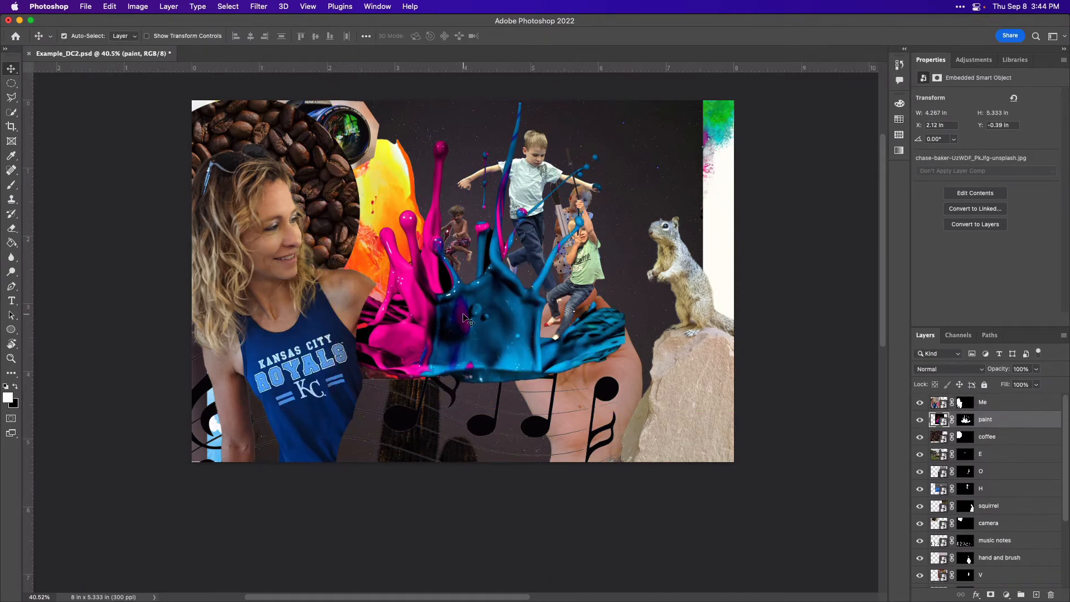
pyautogui.press('super+t')
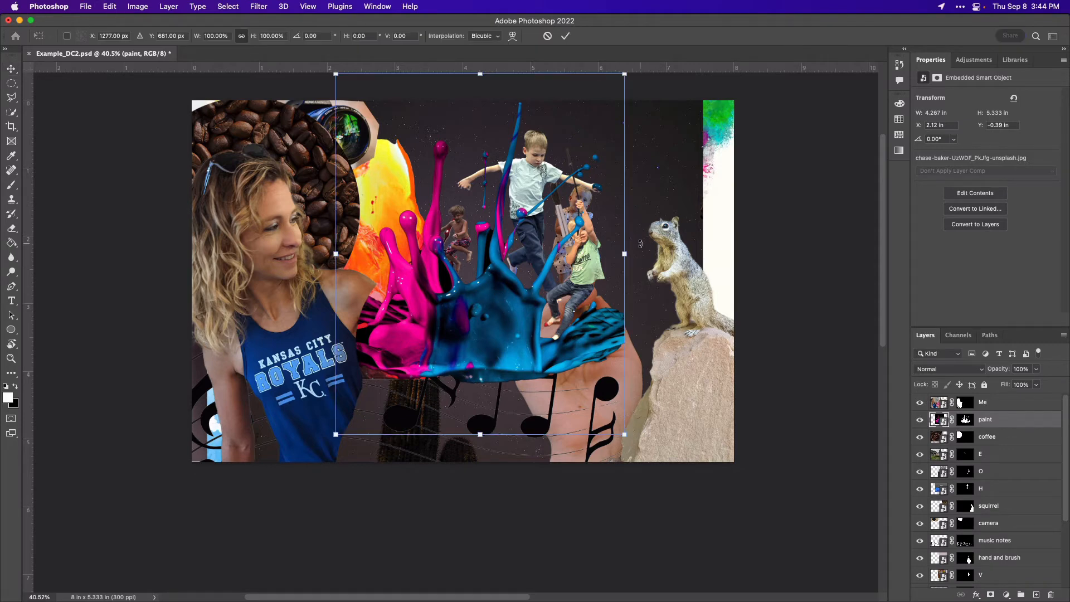
pyautogui.moveTo(641, 244)
pyautogui.mouseDown()
pyautogui.moveTo(462, 462)
pyautogui.moveTo(426, 444)
pyautogui.mouseUp()
pyautogui.moveTo(382, 248)
pyautogui.mouseDown()
pyautogui.moveTo(383, 375)
pyautogui.moveTo(348, 358)
pyautogui.mouseUp()
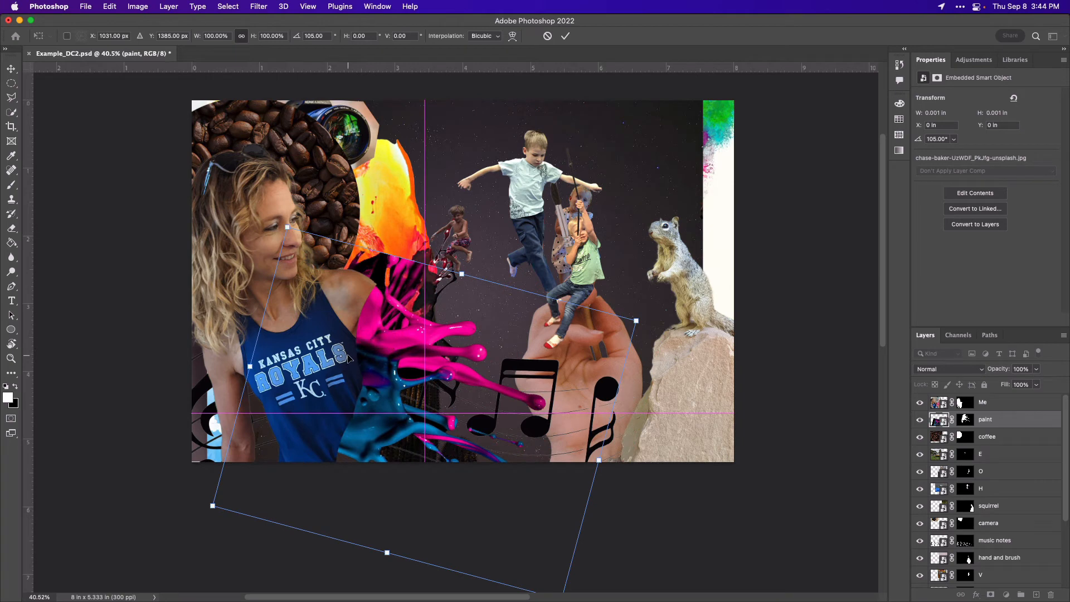
# - Nudge the rotated paint splash slightly upward, to a vertical position of about 1370 px
pyautogui.press('Up')
pyautogui.press('Up')
pyautogui.press('Up')
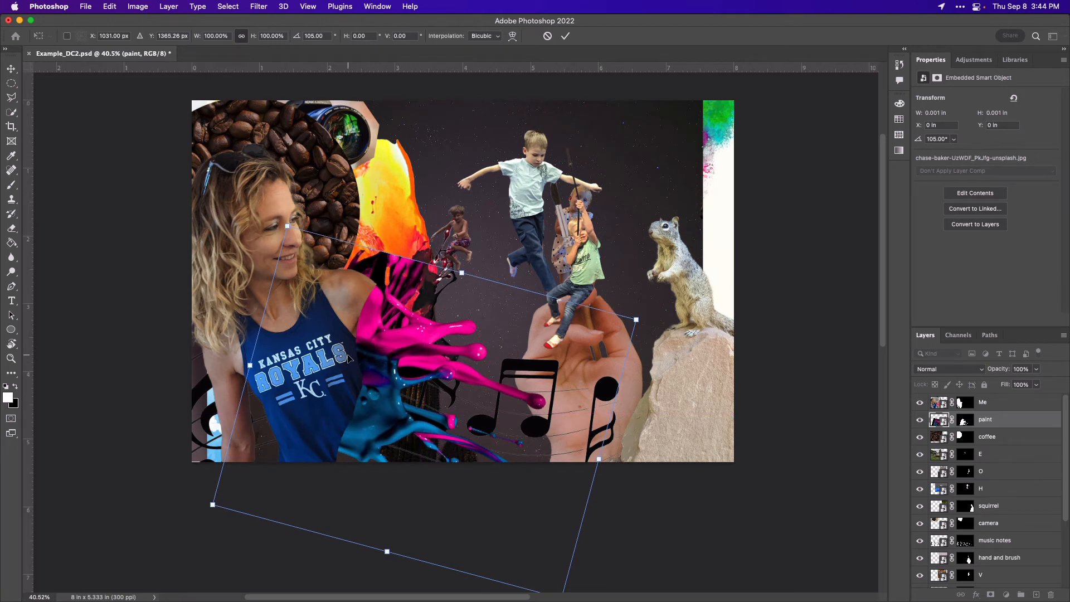
pyautogui.press('Up')
pyautogui.press('Up')
pyautogui.press('Up')
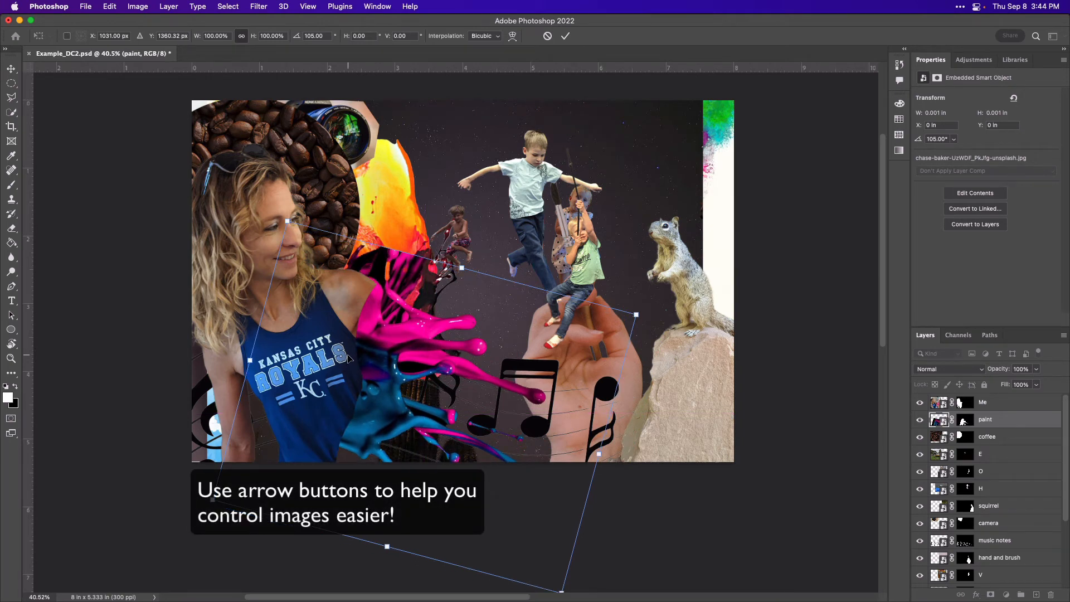
pyautogui.press('Down')
pyautogui.press('Down')
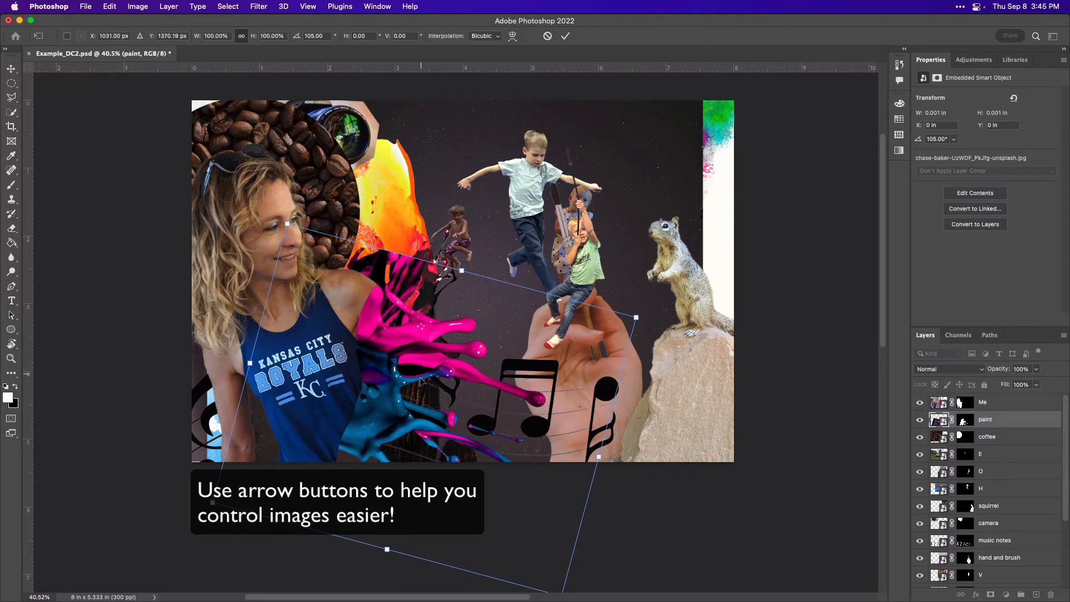
# - Scale the paint splash to 105.54%, undo an extra rotation to 114.2° and commit the transform
pyautogui.scroll(-5, 394, 440)
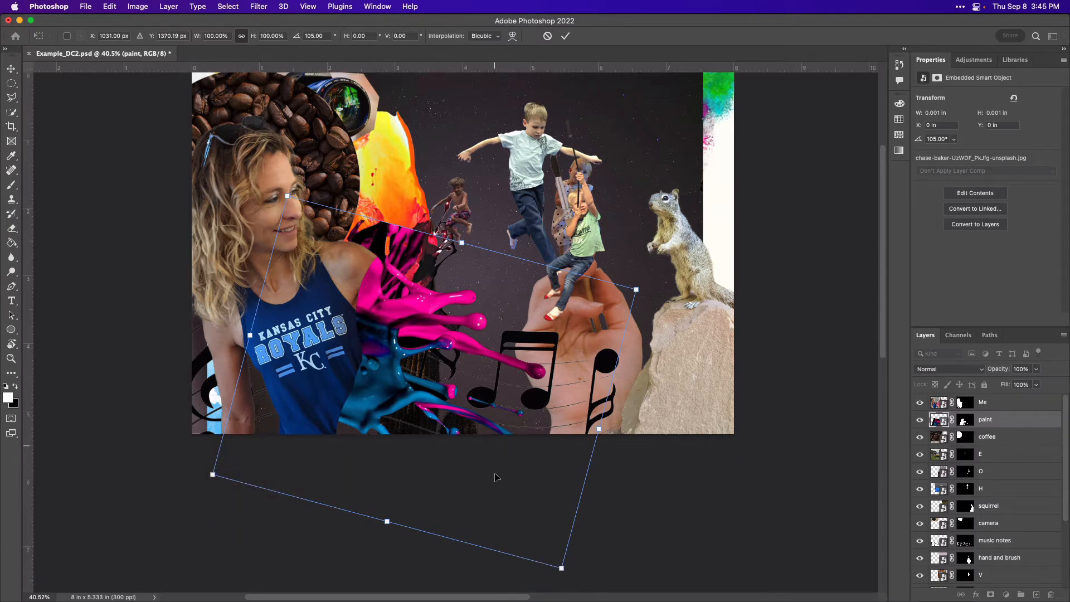
pyautogui.moveTo(571, 484)
pyautogui.mouseDown()
pyautogui.moveTo(595, 515)
pyautogui.moveTo(569, 543)
pyautogui.mouseUp()
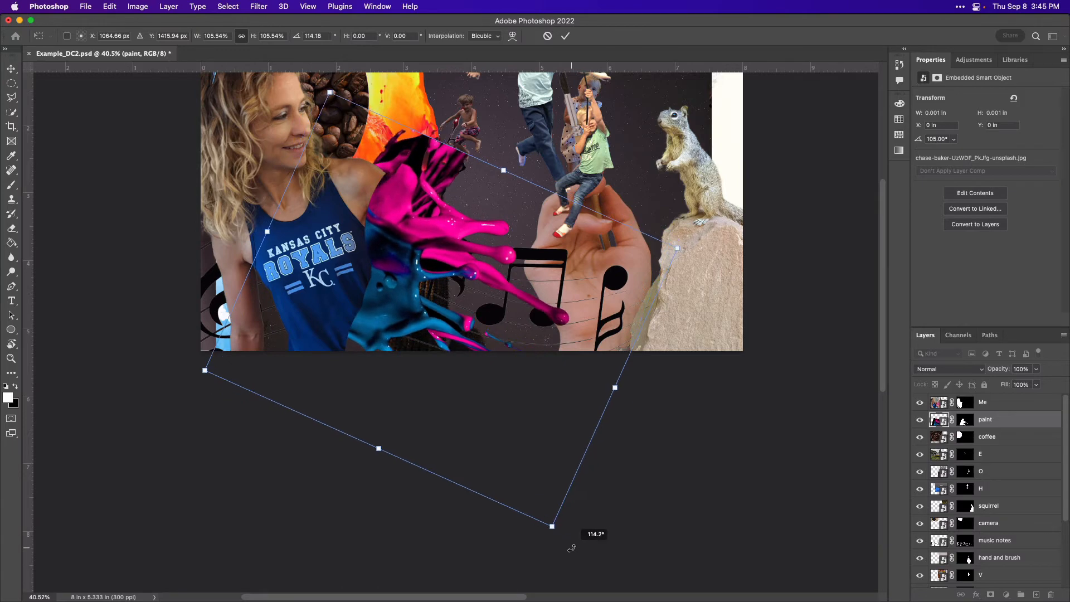
pyautogui.hotkey('ctrl', 'z')
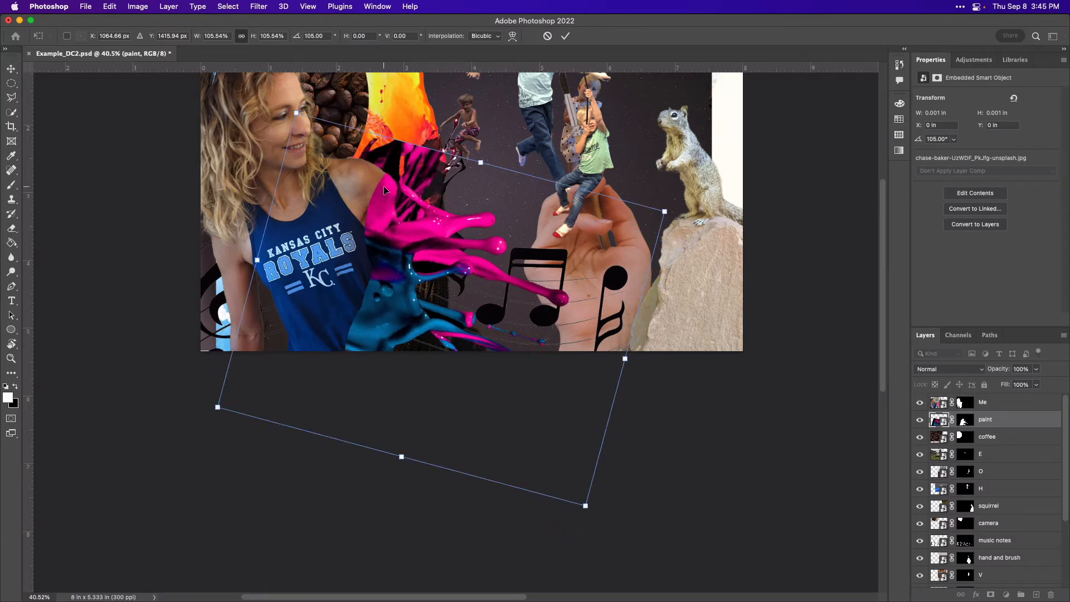
pyautogui.press('Return')
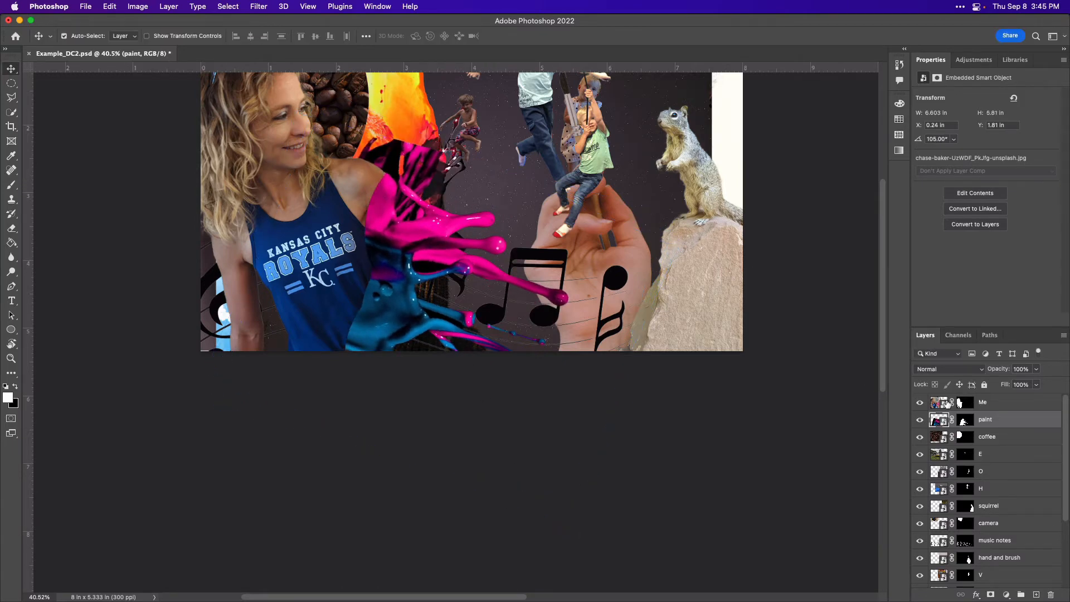
# - Paint black with the Brush tool on the "Me" layer's mask along the shoulder edge to blend it into the pink paint
pyautogui.click(933, 405)
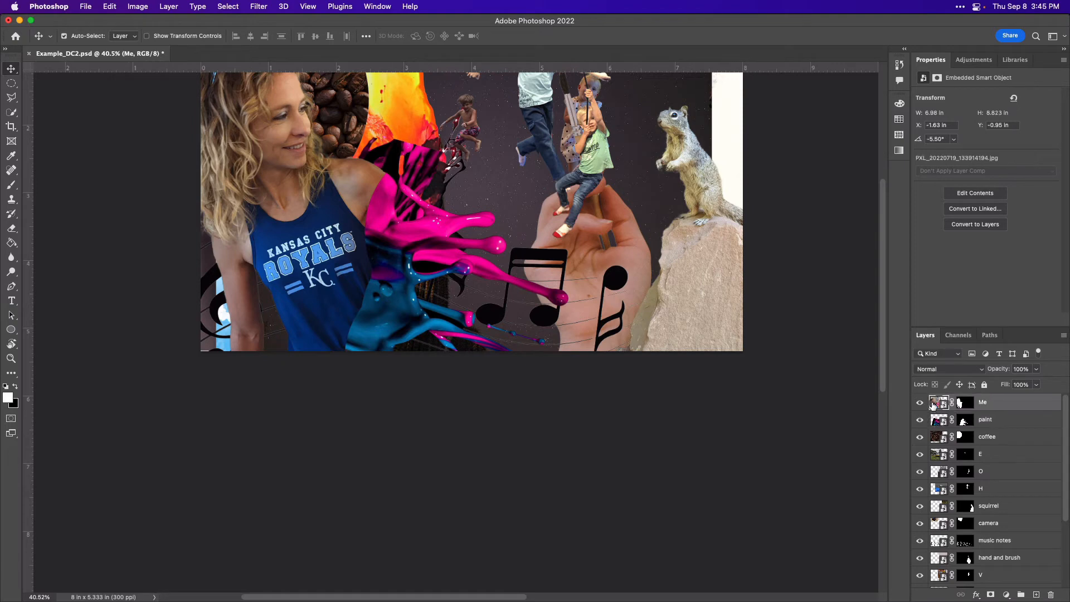
pyautogui.click(963, 407)
pyautogui.scroll(3, 412, 253)
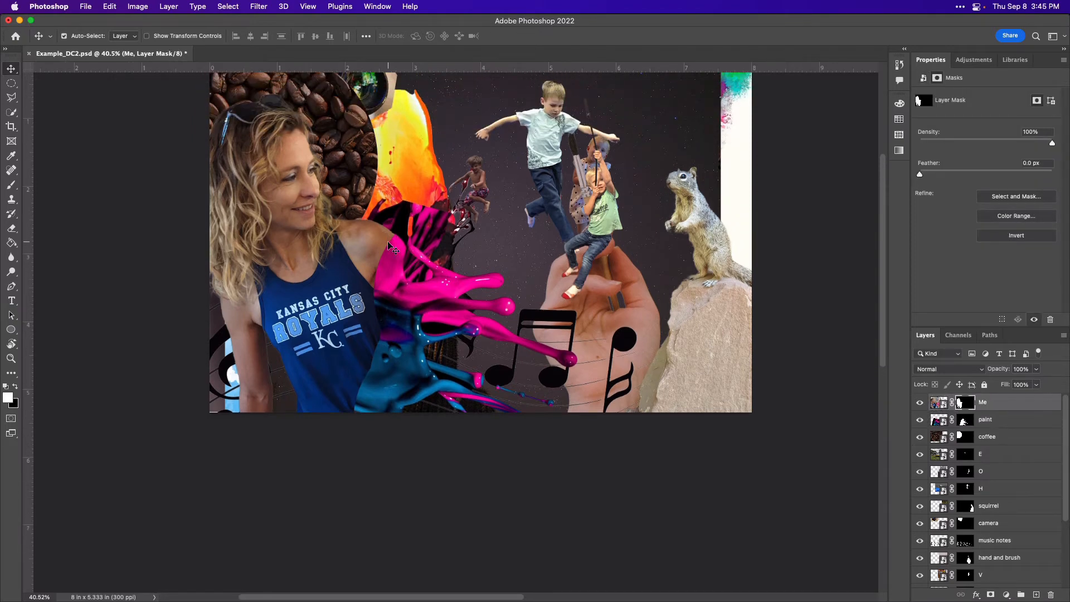
pyautogui.scroll(5, 388, 245)
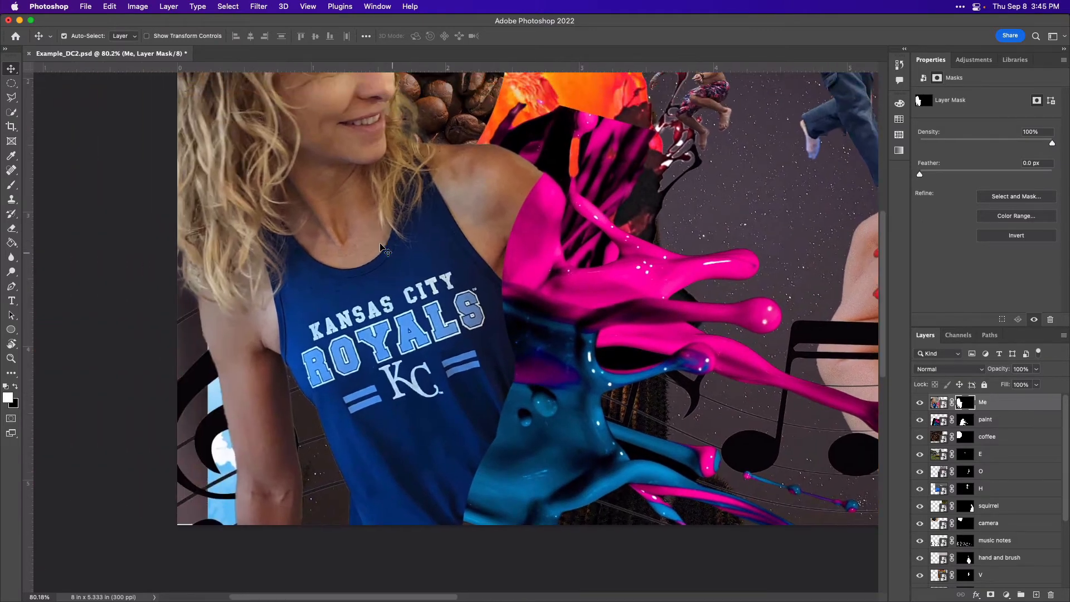
pyautogui.scroll(1, 383, 249)
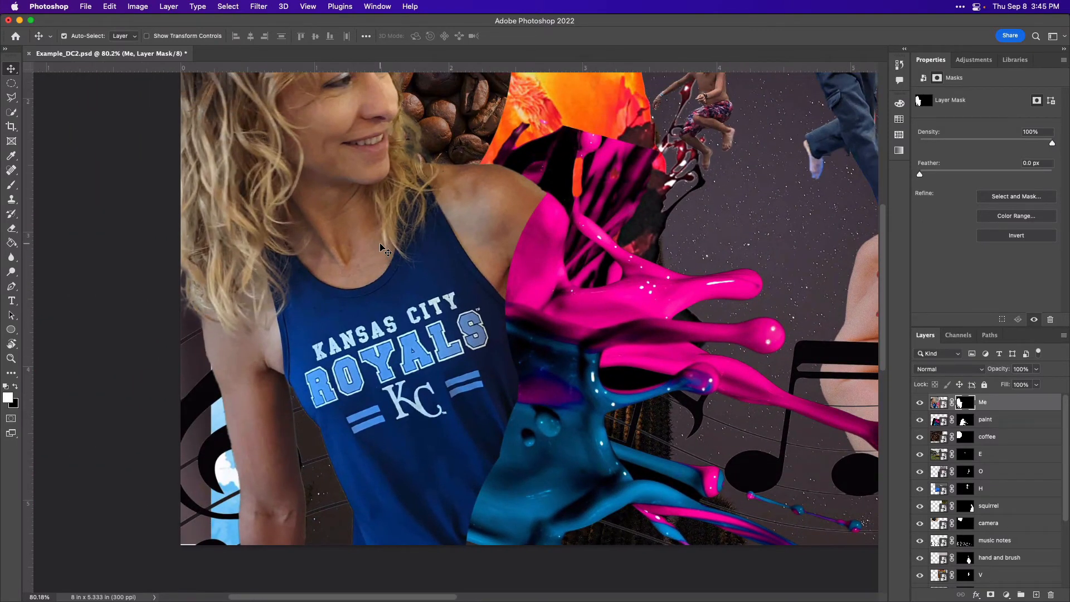
pyautogui.press('b')
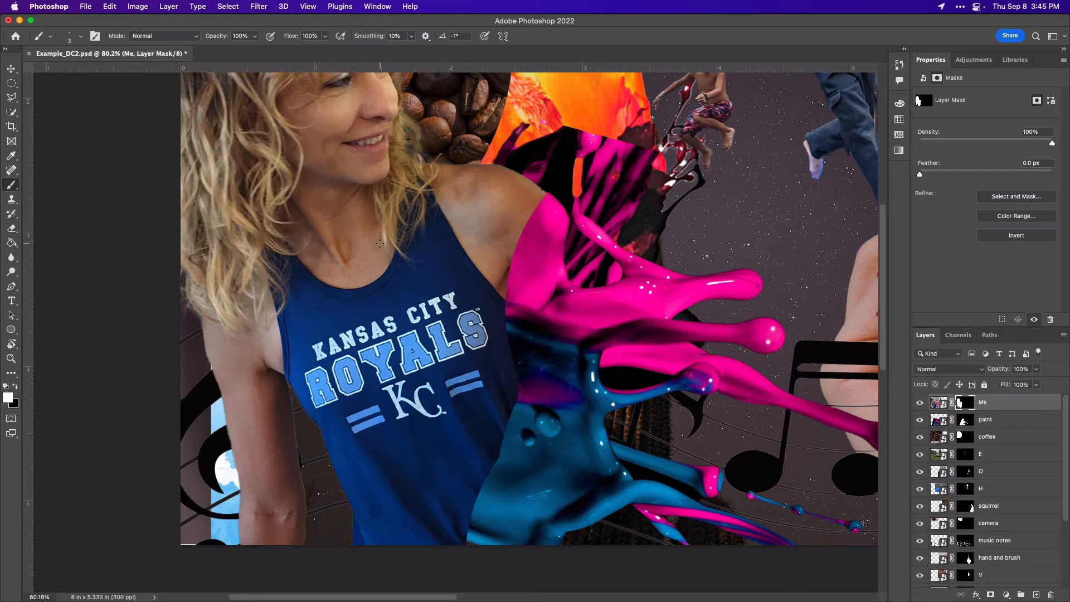
pyautogui.rightClick(583, 202)
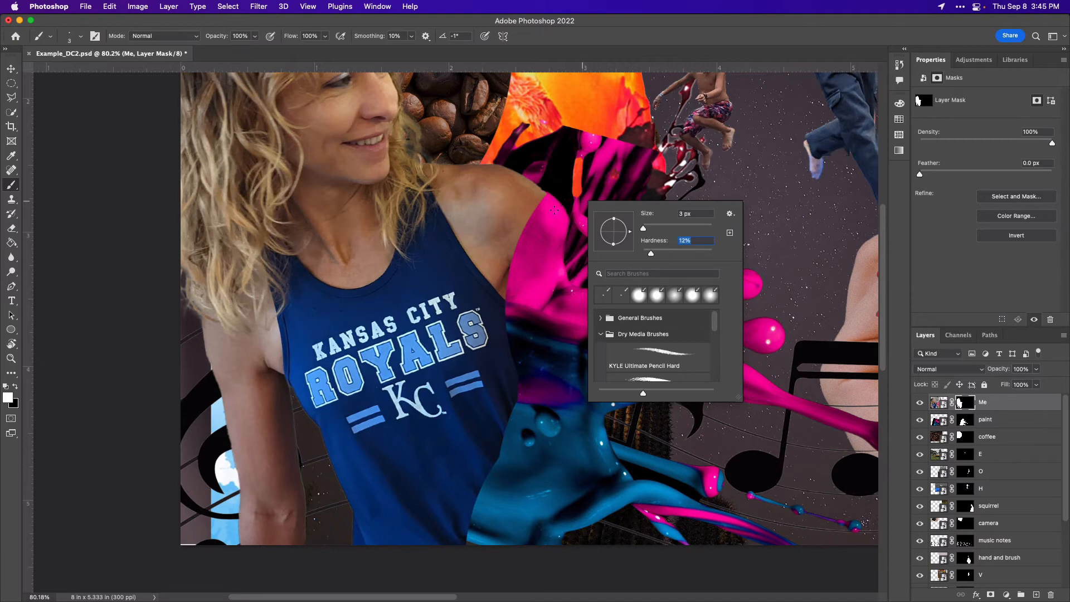
pyautogui.press('Return')
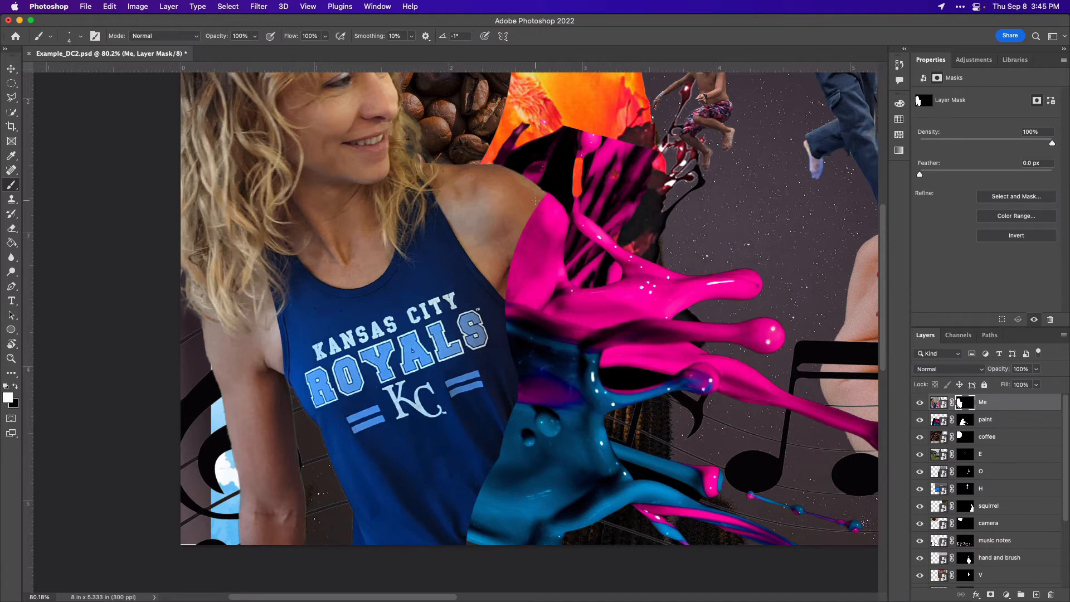
pyautogui.press(']')
pyautogui.press(']')
pyautogui.press(']')
pyautogui.moveTo(552, 193); pyautogui.dragTo(523, 249)
pyautogui.press('super+z')
pyautogui.press('x')
pyautogui.moveTo(511, 290); pyautogui.dragTo(552, 186)
# - Rotate the paint splash by -16.1° and reposition it so it emerges from the woman's shoulder
pyautogui.press('v')
pyautogui.moveTo(531, 239); pyautogui.dragTo(509, 226)
pyautogui.press('super+minus')
pyautogui.press('super+minus')
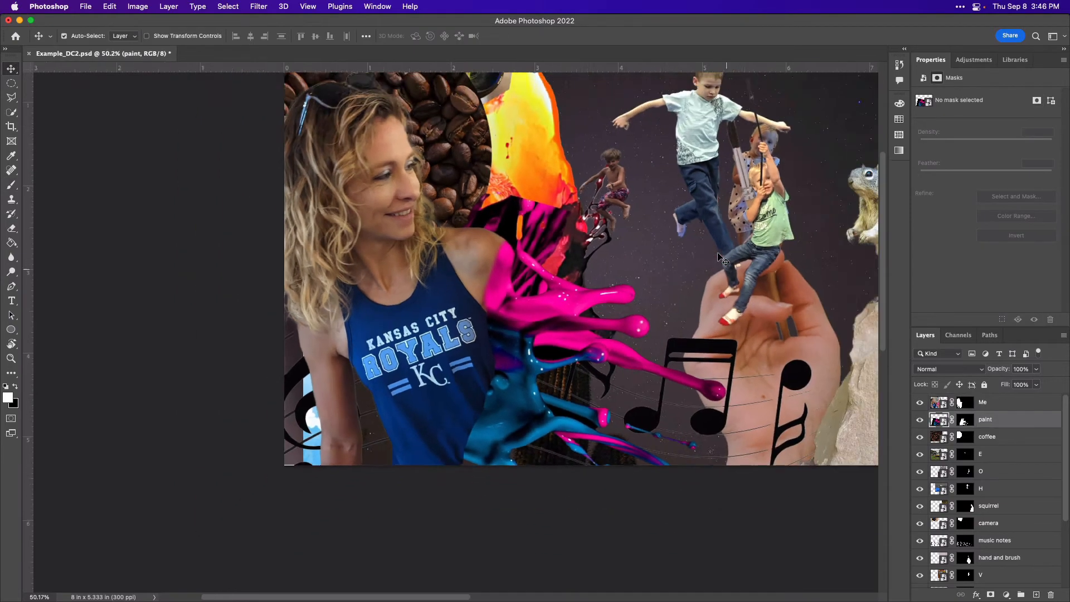
pyautogui.scroll(-2, 723, 259)
pyautogui.press('super+t')
pyautogui.moveTo(779, 195); pyautogui.dragTo(715, 139)
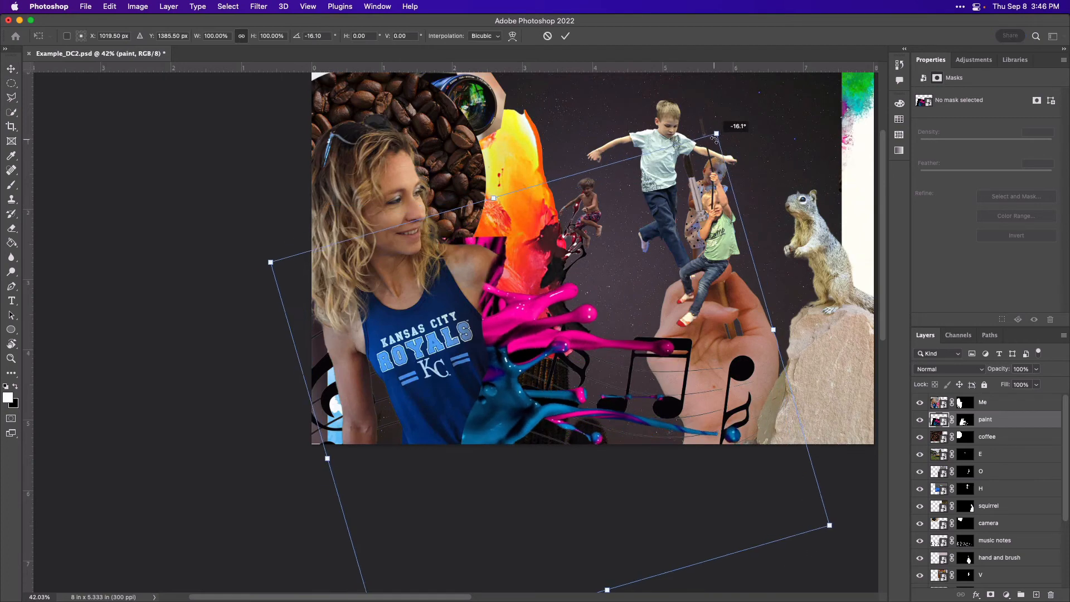
pyautogui.moveTo(521, 319); pyautogui.dragTo(549, 292)
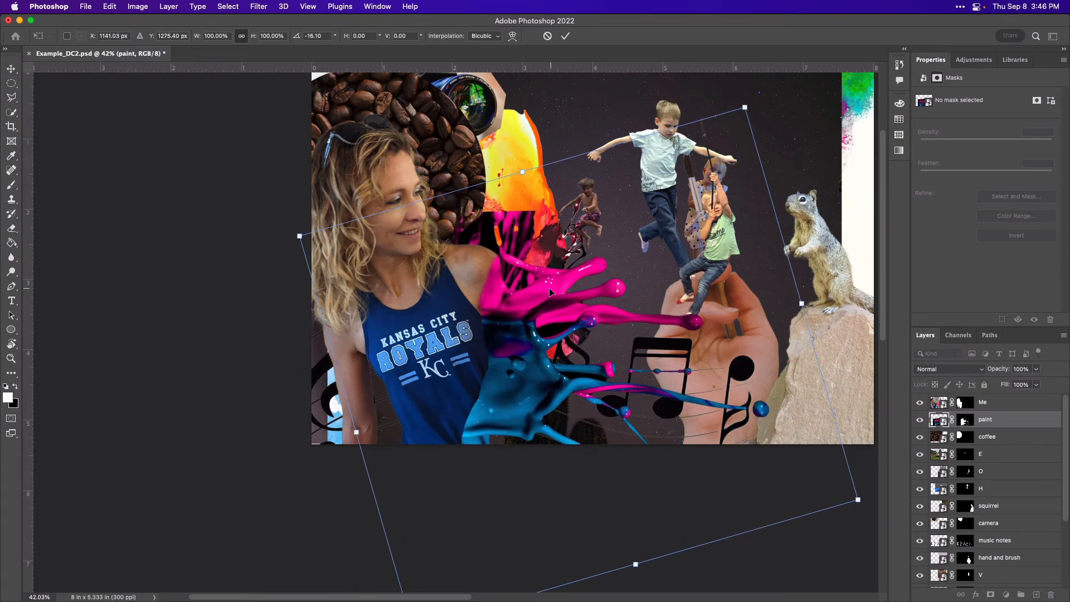
pyautogui.press('Return')
# - Scale down the light-blue-shirted boy beside the squirrel, move the green-shirted boy up and left, and place the small boy beside the hand
pyautogui.moveTo(661, 129); pyautogui.dragTo(765, 173)
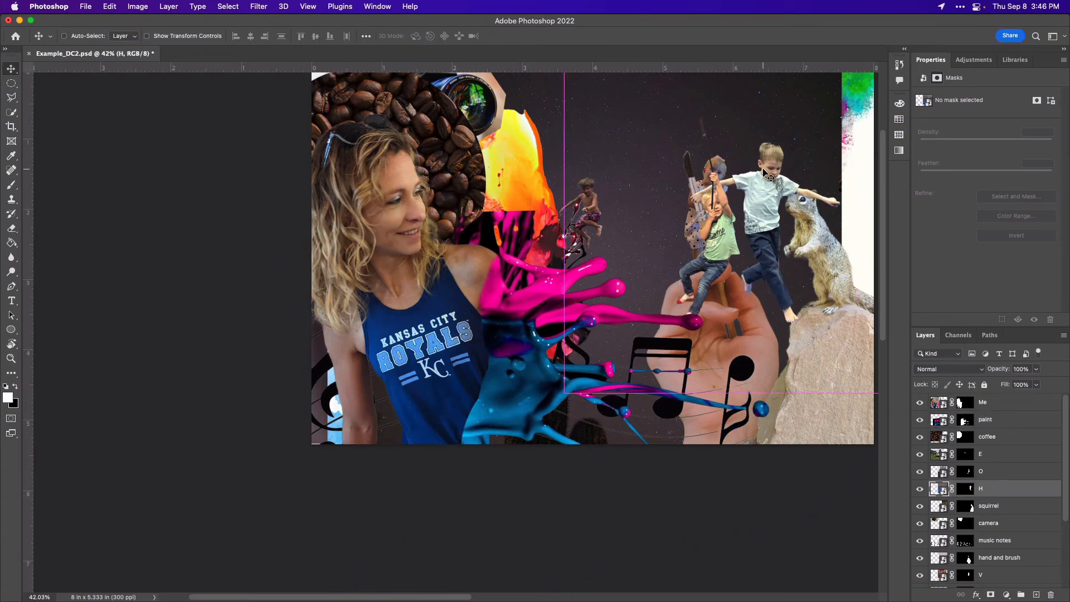
pyautogui.press('super+t')
pyautogui.moveTo(564, 392); pyautogui.dragTo(655, 325)
pyautogui.moveTo(806, 179); pyautogui.dragTo(658, 193)
pyautogui.press('Return')
pyautogui.press('super+minus')
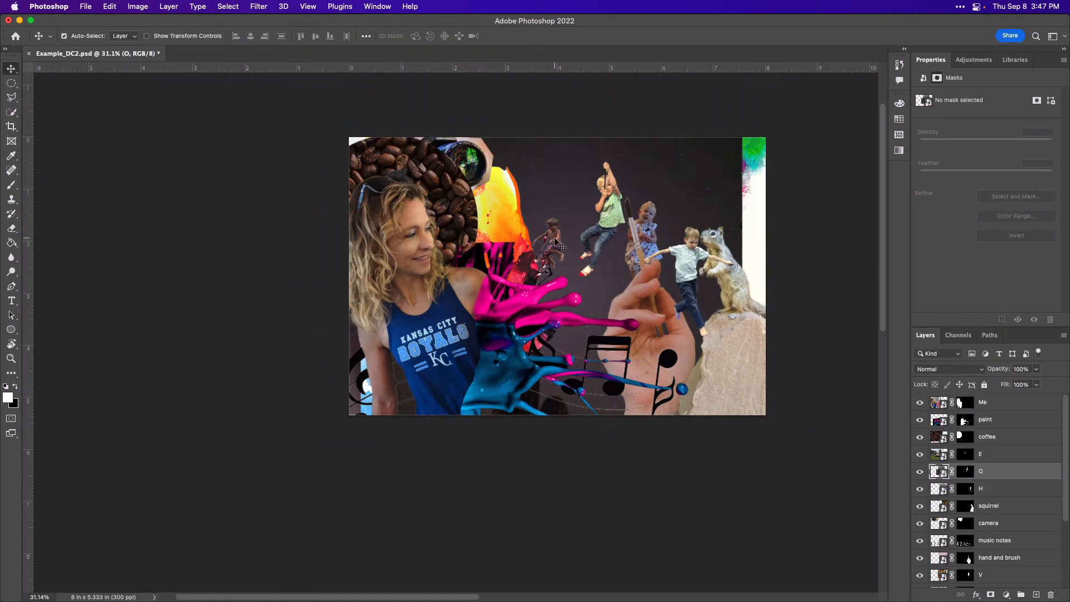
pyautogui.moveTo(556, 242); pyautogui.dragTo(614, 286)
# - Bring layer "V" forward to directly below "Me" and place the girl to the left of the hand
pyautogui.press('super+bracketright')
pyautogui.press('super+bracketright')
pyautogui.press('super+bracketright')
pyautogui.press('super+bracketright')
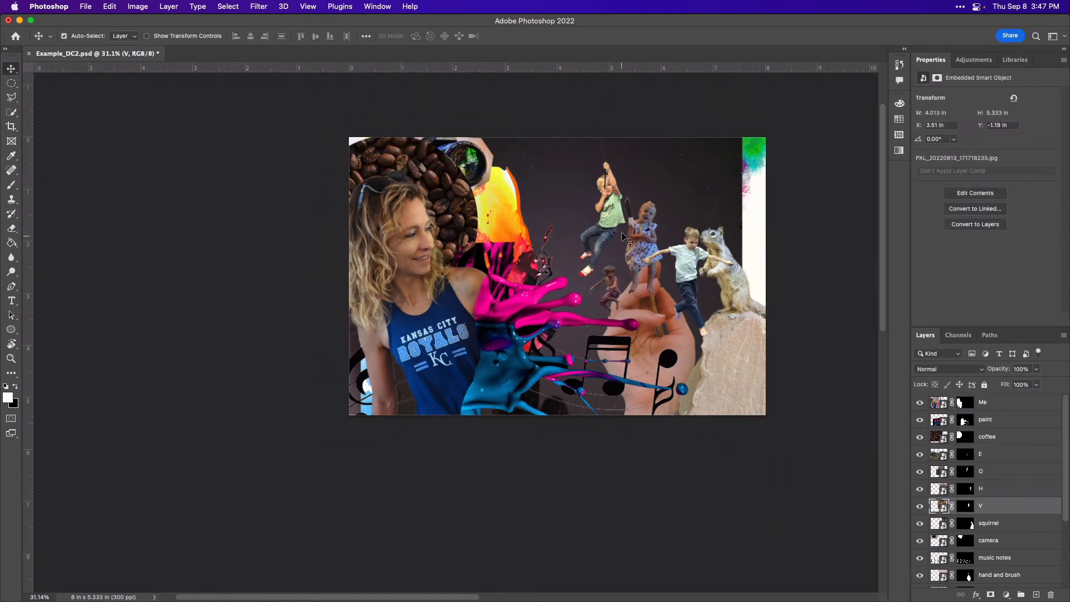
pyautogui.moveTo(643, 234); pyautogui.dragTo(610, 298)
pyautogui.moveTo(998, 506); pyautogui.dragTo(980, 413)
pyautogui.moveTo(605, 308); pyautogui.dragTo(598, 304)
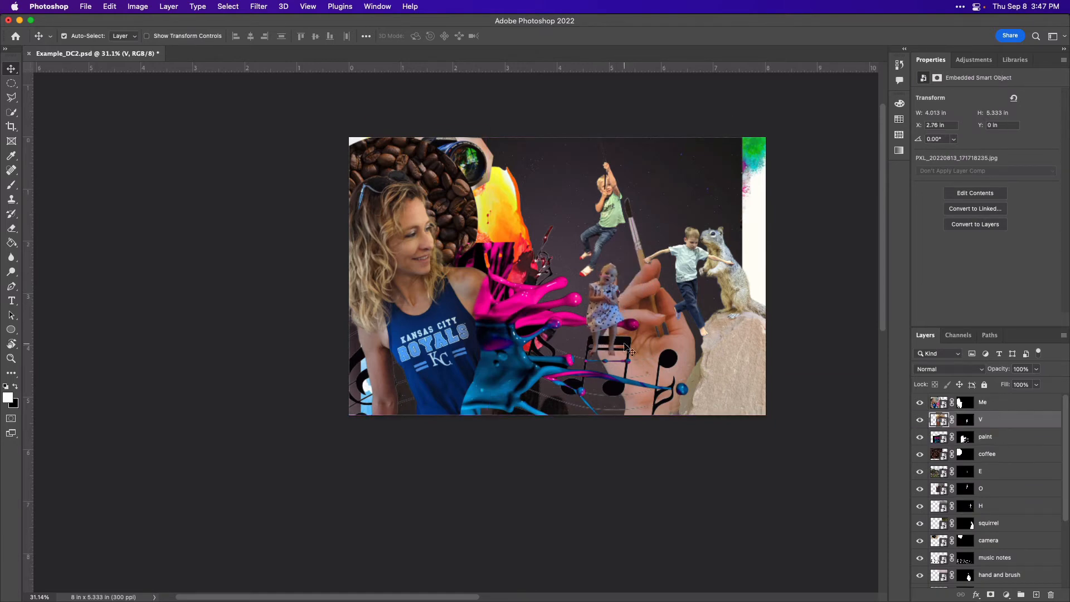
# - Move the "music notes" layer directly above "paint" and shift the notes right and down along the collage's lower edge
pyautogui.moveTo(1009, 555); pyautogui.dragTo(1003, 428)
pyautogui.moveTo(620, 373); pyautogui.dragTo(658, 373)
pyautogui.press('super+z')
pyautogui.moveTo(663, 358); pyautogui.dragTo(709, 375)
pyautogui.moveTo(998, 437)
pyautogui.mouseDown()
pyautogui.moveTo(1002, 397)
pyautogui.moveTo(1005, 468)
pyautogui.moveTo(1006, 434)
pyautogui.mouseUp()
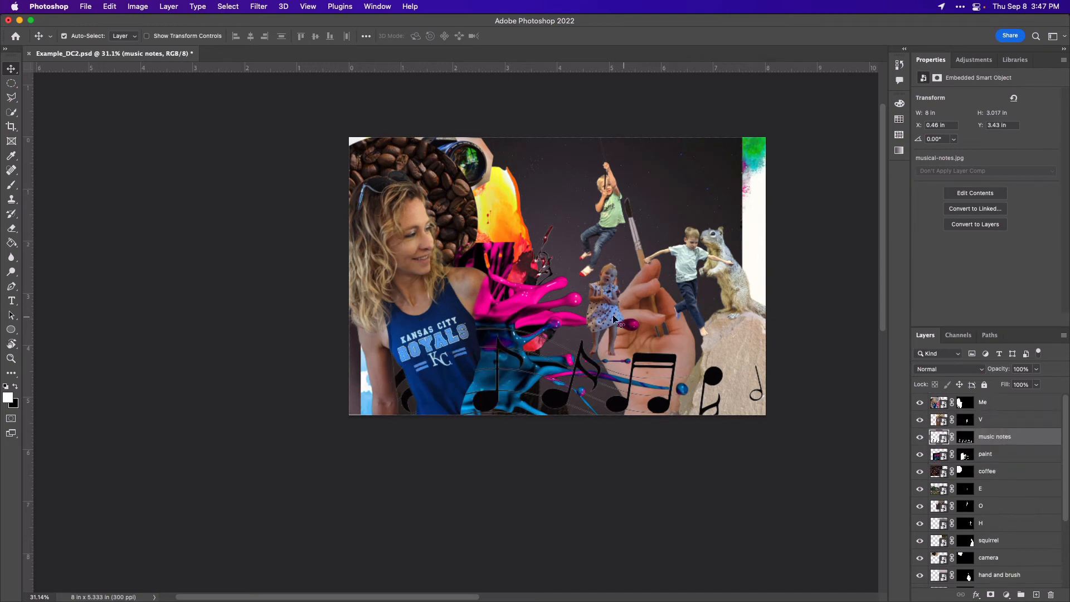
# - Reposition the girl near the hand, shift the boy beside the squirrel up and the swinging boy slightly left
pyautogui.moveTo(613, 319); pyautogui.dragTo(665, 353)
pyautogui.moveTo(690, 280); pyautogui.dragTo(697, 265)
pyautogui.moveTo(591, 238); pyautogui.dragTo(573, 234)
# - Hide the orange paint layer and reposition the coffee beans behind the woman
pyautogui.scroll(-3, 921, 532)
pyautogui.click(919, 535)
pyautogui.scroll(3, 921, 532)
pyautogui.moveTo(450, 206)
pyautogui.mouseDown()
pyautogui.moveTo(437, 192)
pyautogui.moveTo(546, 216)
pyautogui.mouseUp()
# - Move the "camera" layer to the top of the stack, shift it to the right side of the collage, and flip and rotate it
pyautogui.moveTo(1010, 558); pyautogui.dragTo(1009, 394)
pyautogui.moveTo(529, 230); pyautogui.dragTo(715, 375)
pyautogui.press('cmd+t')
pyautogui.rightClick(413, 317)
pyautogui.click(457, 580)
pyautogui.moveTo(644, 340); pyautogui.dragTo(596, 294)
pyautogui.press('Return')
# - Place the camera in the collage's upper right above the squirrel and rotate it to 160.96°
pyautogui.moveTo(725, 357); pyautogui.dragTo(725, 174)
pyautogui.press('super+t')
pyautogui.moveTo(789, 163); pyautogui.dragTo(782, 131)
pyautogui.press('Return')
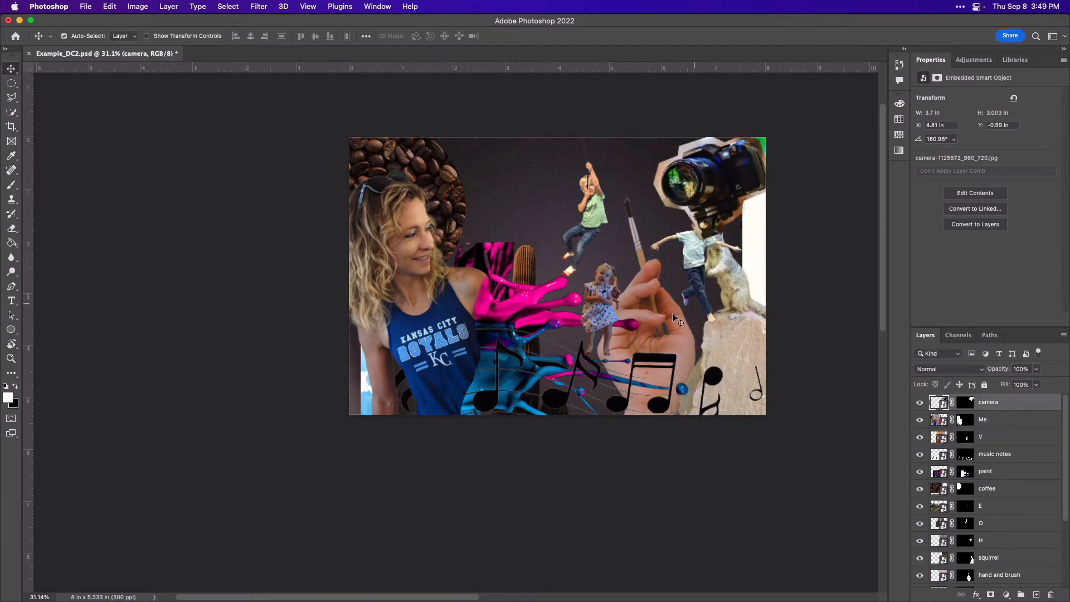
# - Place the girl on the music note in front of the hand and the small boy to the left of the swinging boy
pyautogui.moveTo(609, 311); pyautogui.dragTo(666, 341)
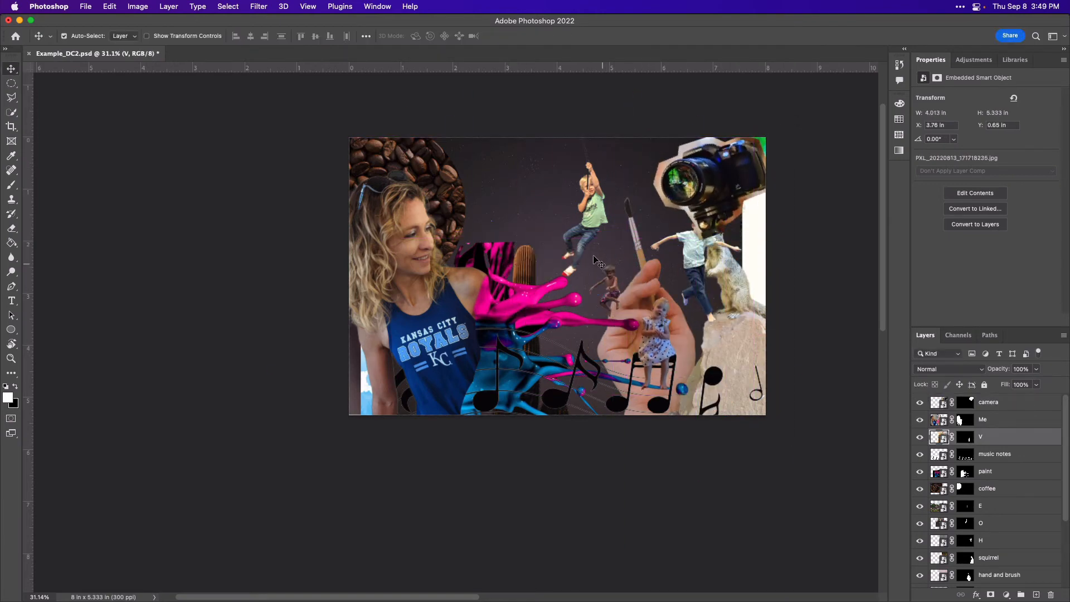
pyautogui.moveTo(613, 291); pyautogui.dragTo(523, 214)
# - Paint black on the "paint" layer's mask with an enlarged brush to hide the dark background above the shoulder and the top pink strand
pyautogui.click(965, 474)
pyautogui.press('b')
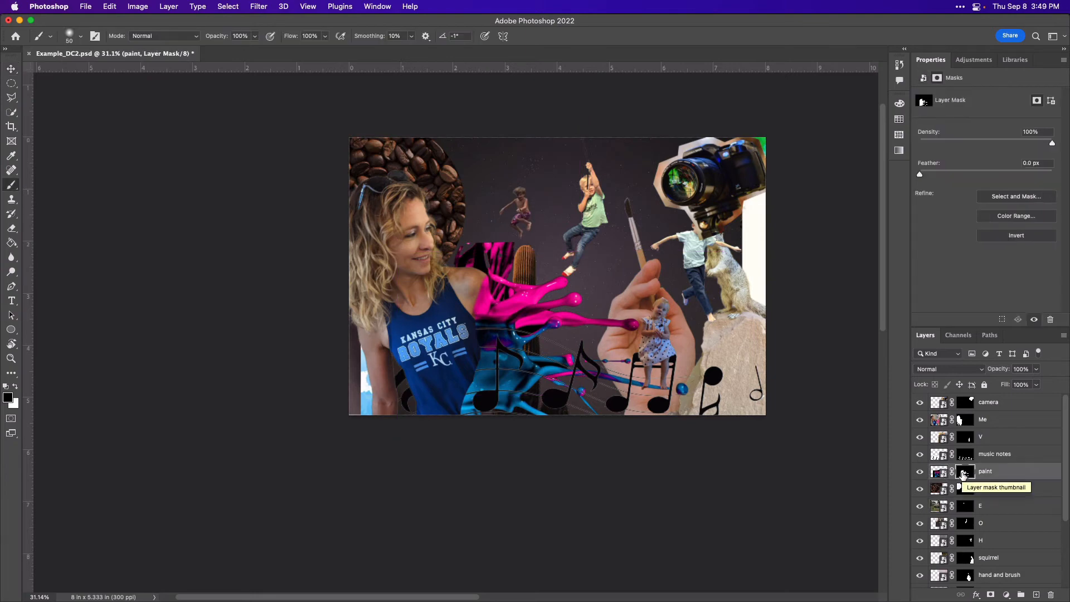
pyautogui.scroll(10, 500, 258)
pyautogui.rightClick(480, 264)
pyautogui.click(604, 316)
pyautogui.moveTo(438, 228)
pyautogui.mouseDown()
pyautogui.moveTo(475, 239)
pyautogui.moveTo(493, 168)
pyautogui.mouseUp()
pyautogui.moveTo(328, 222)
pyautogui.mouseDown()
pyautogui.moveTo(406, 256)
pyautogui.moveTo(394, 173)
pyautogui.moveTo(372, 203)
pyautogui.moveTo(327, 215)
pyautogui.mouseUp()
pyautogui.press(']')
pyautogui.press(']')
pyautogui.press(']')
pyautogui.press(']')
pyautogui.moveTo(425, 220)
pyautogui.mouseDown()
pyautogui.moveTo(475, 181)
pyautogui.moveTo(454, 216)
pyautogui.moveTo(478, 254)
pyautogui.moveTo(446, 243)
pyautogui.mouseUp()
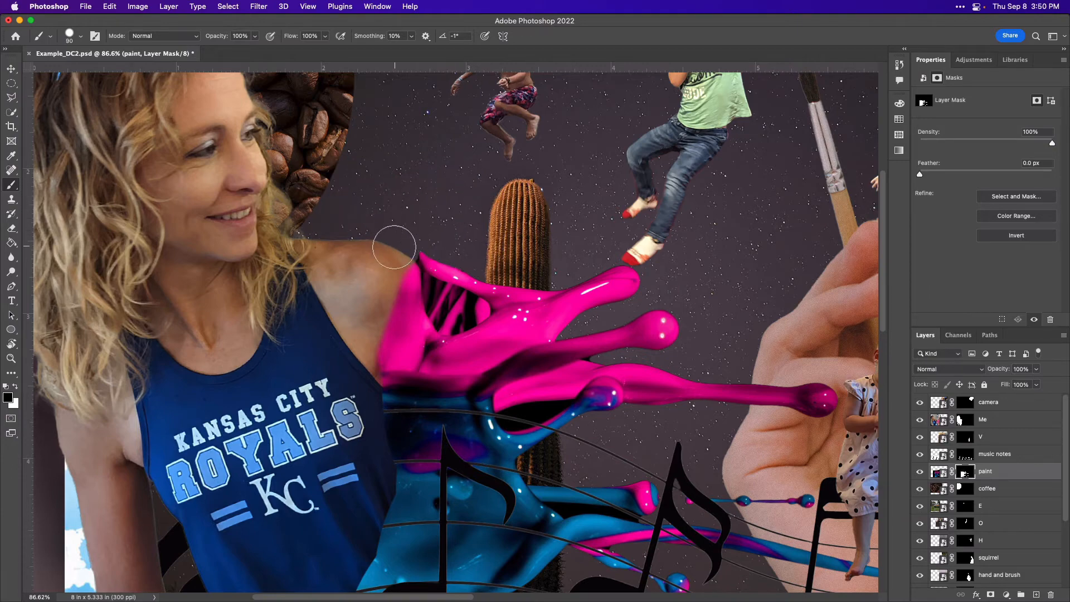
# - Mask out the striped dark area between the shoulder and the top pink strand with a small black brush
pyautogui.press('x')
pyautogui.scroll(3, 396, 278)
pyautogui.press('x')
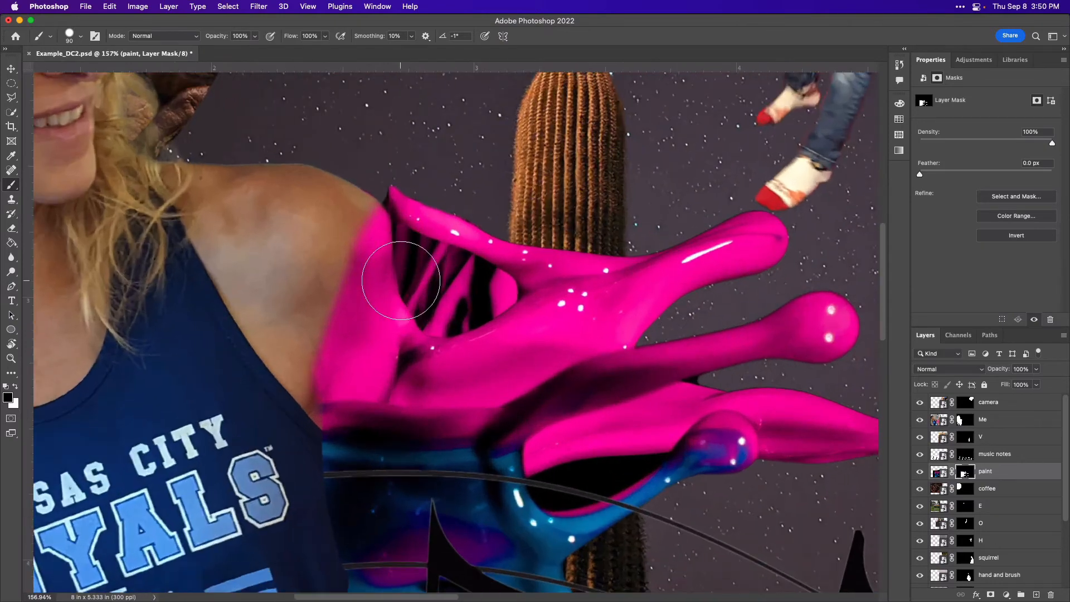
pyautogui.press('[')
pyautogui.press('[')
pyautogui.press('[')
pyautogui.press('[')
pyautogui.press('[')
pyautogui.press('[')
pyautogui.press('[')
pyautogui.press('[')
pyautogui.press('[')
pyautogui.press('[')
pyautogui.press('[')
pyautogui.press('[')
pyautogui.press('[')
pyautogui.moveTo(385, 203)
pyautogui.mouseDown()
pyautogui.moveTo(404, 281)
pyautogui.moveTo(404, 270)
pyautogui.moveTo(437, 325)
pyautogui.moveTo(476, 316)
pyautogui.moveTo(507, 292)
pyautogui.moveTo(434, 253)
pyautogui.moveTo(460, 285)
pyautogui.moveTo(440, 297)
pyautogui.moveTo(485, 287)
pyautogui.mouseUp()
pyautogui.press(']')
pyautogui.press(']')
pyautogui.press(']')
pyautogui.press(']')
pyautogui.press(']')
pyautogui.press(']')
pyautogui.press(']')
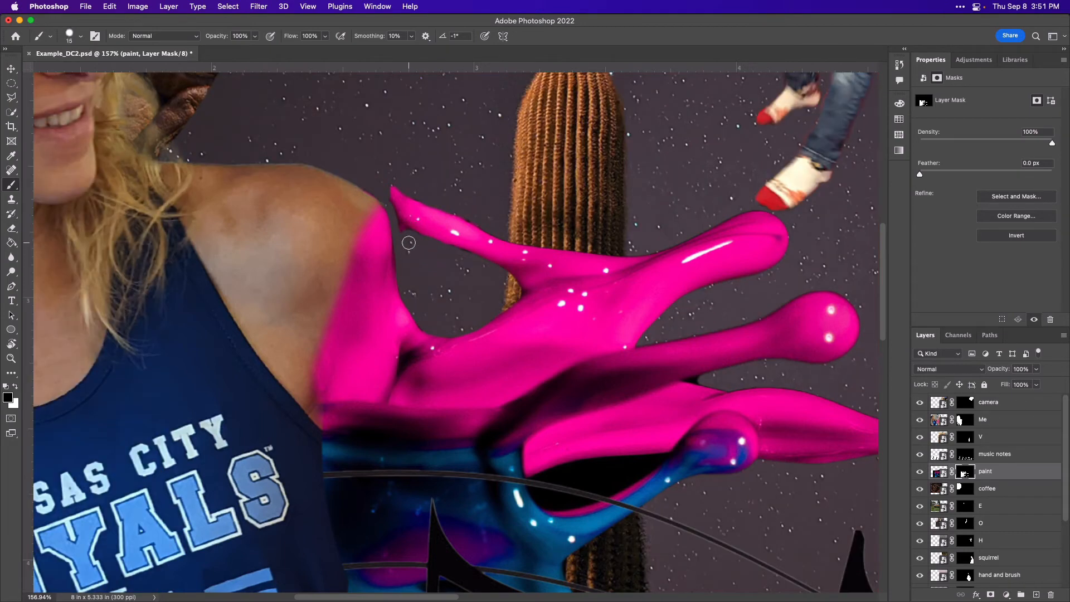
pyautogui.press('[')
pyautogui.press('[')
pyautogui.press('[')
pyautogui.press('[')
pyautogui.press('[')
# - Quick-select the black gap between the lower pink strand and the blue one, paint it out on the "paint" mask, and deselect
pyautogui.press('w')
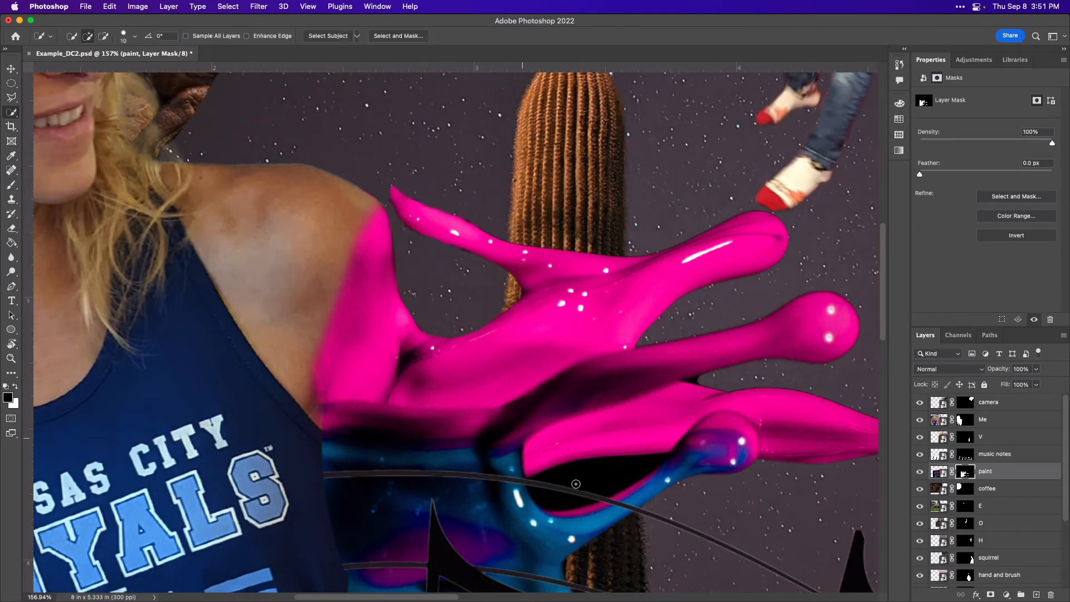
pyautogui.press('super+2')
pyautogui.click(611, 480)
pyautogui.press('b')
pyautogui.press('super+backslash')
pyautogui.press(']')
pyautogui.press(']')
pyautogui.press(']')
pyautogui.press(']')
pyautogui.press(']')
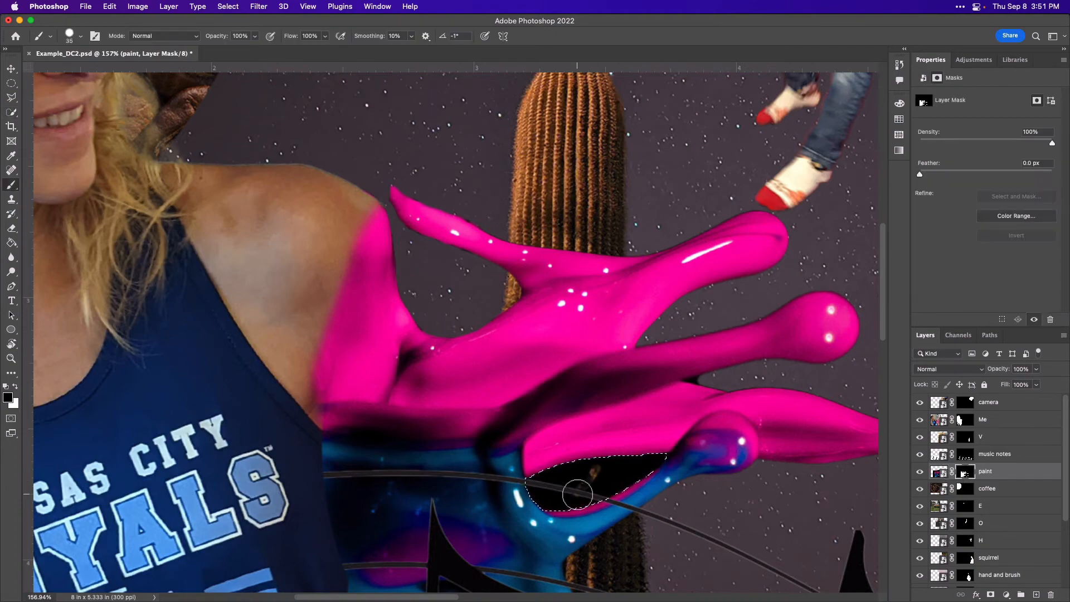
pyautogui.moveTo(578, 489); pyautogui.dragTo(611, 469)
pyautogui.hscroll(5, 589, 446)
pyautogui.scroll(5, 539, 411)
pyautogui.press('super+d')
# - Paint out the small dark notch between the two lower pink strands on the "paint" mask with a very small brush
pyautogui.press('[')
pyautogui.press('[')
pyautogui.press('[')
pyautogui.press('[')
pyautogui.press('[')
pyautogui.press('[')
pyautogui.press('[')
pyautogui.press('[')
pyautogui.press('[')
pyautogui.press('[')
pyautogui.press('[')
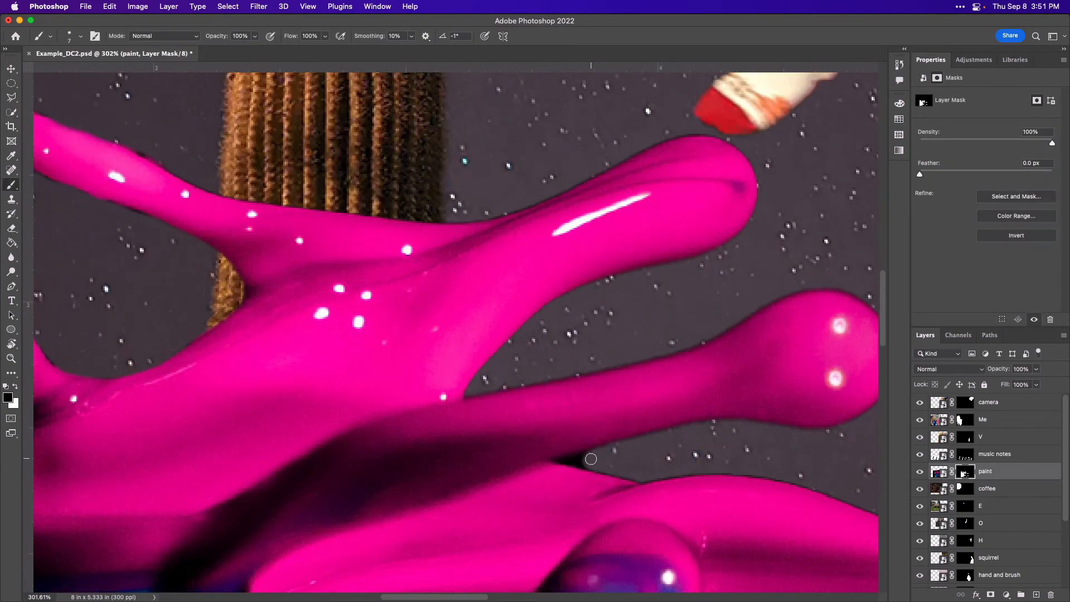
pyautogui.scroll(-5, 589, 466)
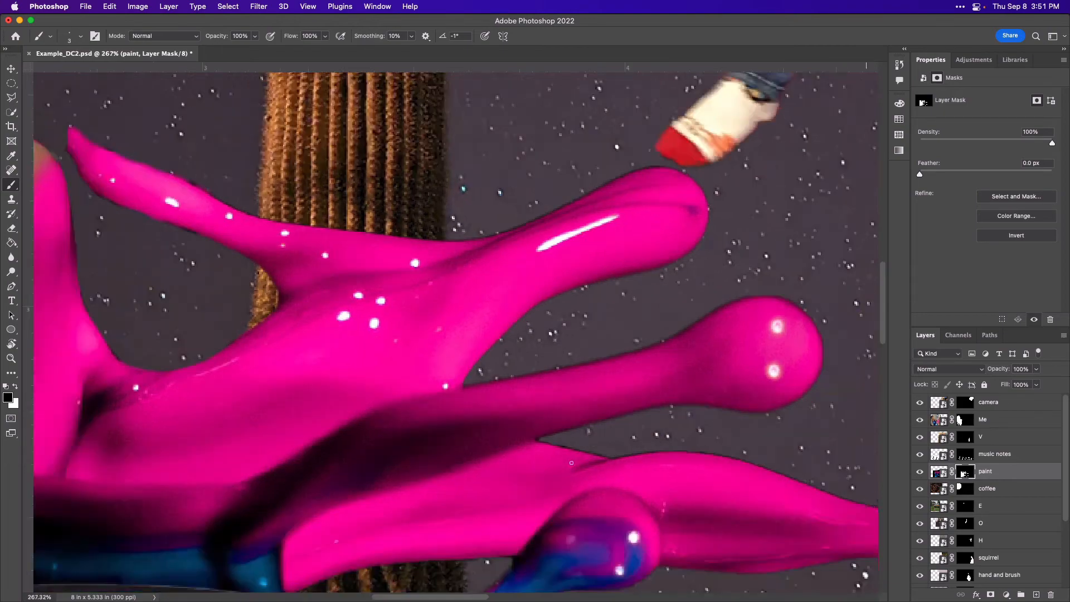
# - Quick-select the dark gap below the pink-tipped blue strand, paint it out on the "paint" mask with a 70 px brush, and deselect
pyautogui.press('w')
pyautogui.moveTo(452, 536); pyautogui.dragTo(550, 552)
pyautogui.press('b')
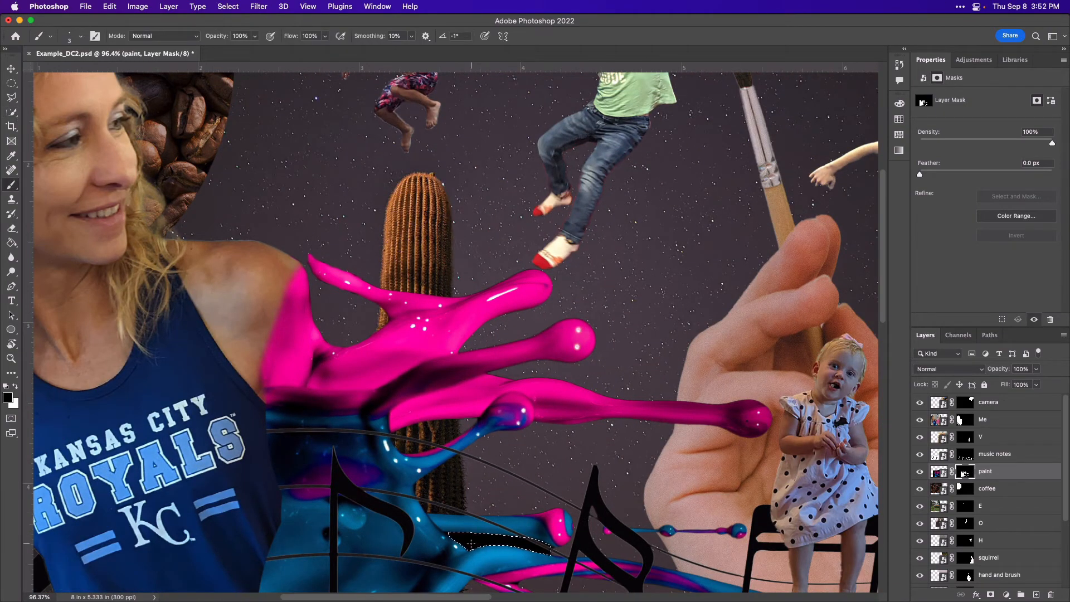
pyautogui.press(']')
pyautogui.press(']')
pyautogui.press(']')
pyautogui.press(']')
pyautogui.press(']')
pyautogui.press(']')
pyautogui.press(']')
pyautogui.press(']')
pyautogui.press(']')
pyautogui.press(']')
pyautogui.press(']')
pyautogui.press(']')
pyautogui.press(']')
pyautogui.moveTo(447, 542); pyautogui.dragTo(556, 546)
pyautogui.scroll(-3, 344, 478)
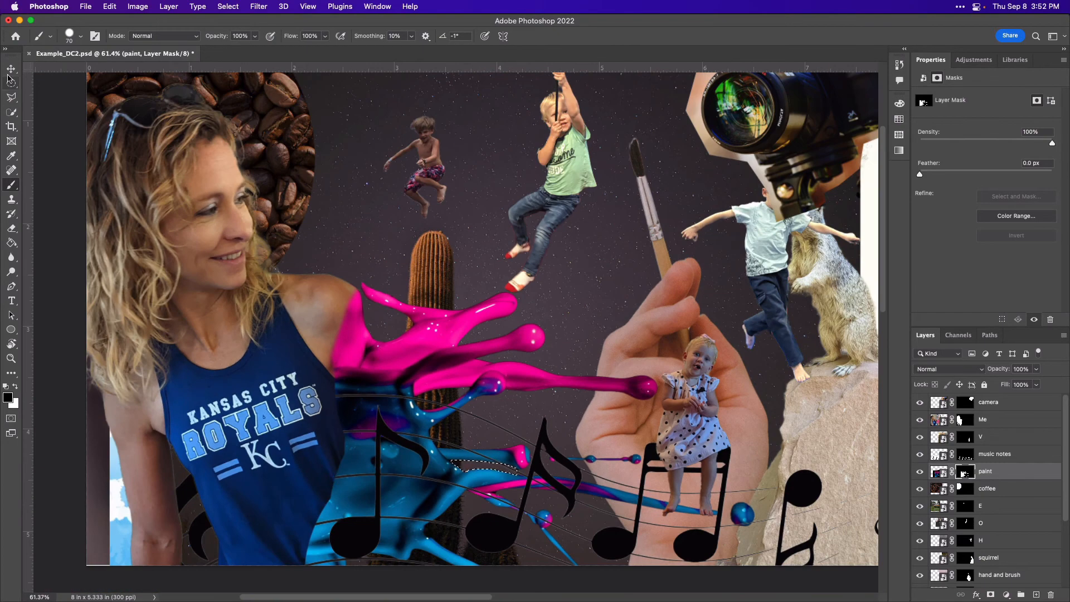
pyautogui.click(10, 69)
pyautogui.hotkey('ctrl', 'd')
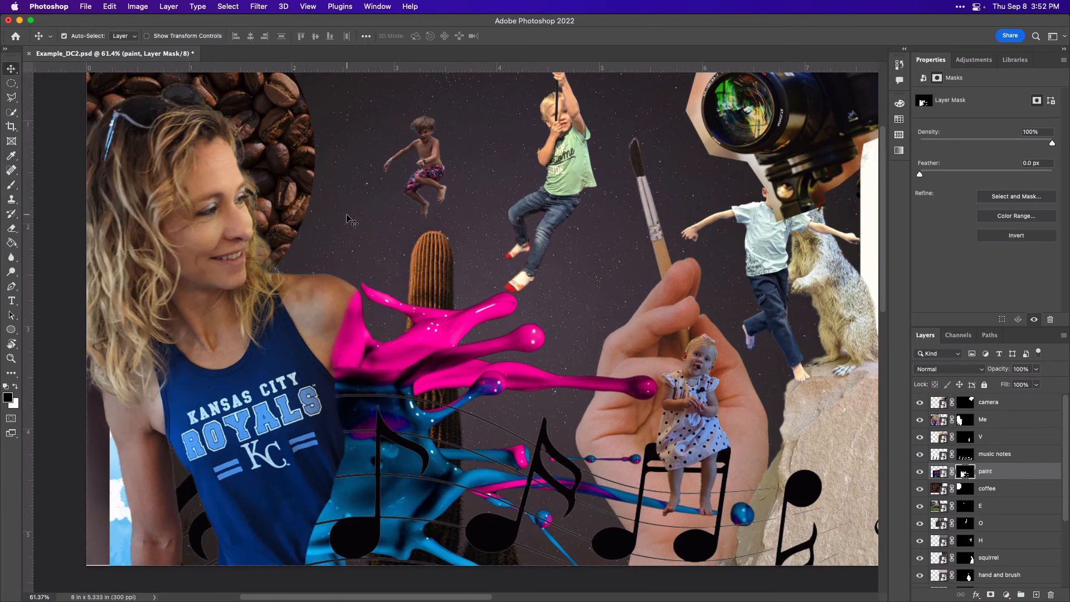
# - Shift the hand and brush slightly left, and stack the "H" and "squirrel" layers above "camera" with "H" on top
pyautogui.hscroll(5, 350, 220)
pyautogui.moveTo(643, 415); pyautogui.dragTo(617, 413)
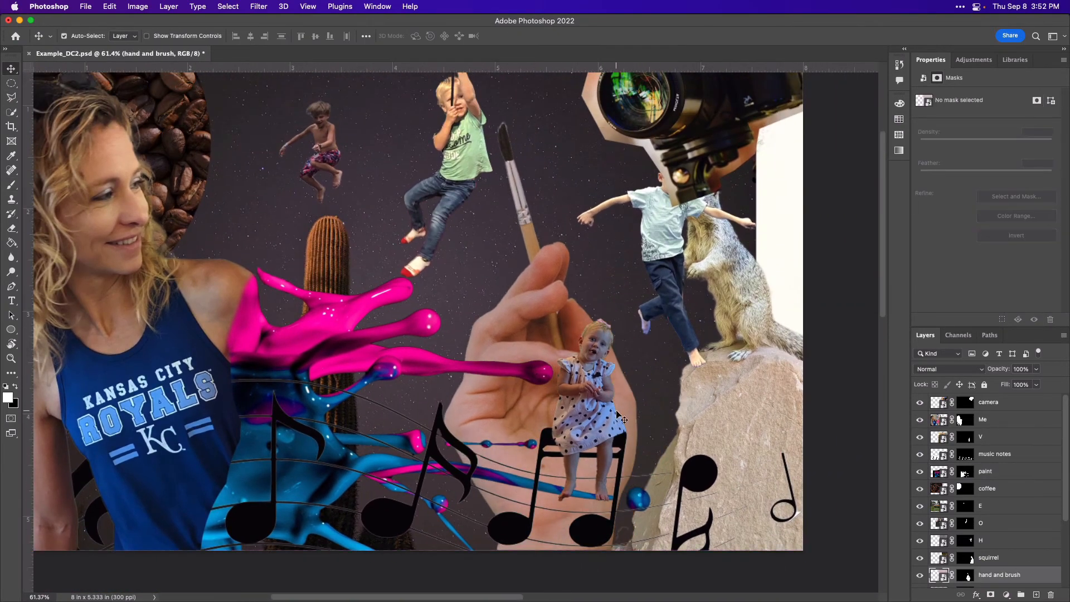
pyautogui.scroll(5, 616, 412)
pyautogui.moveTo(1002, 545); pyautogui.dragTo(1000, 400)
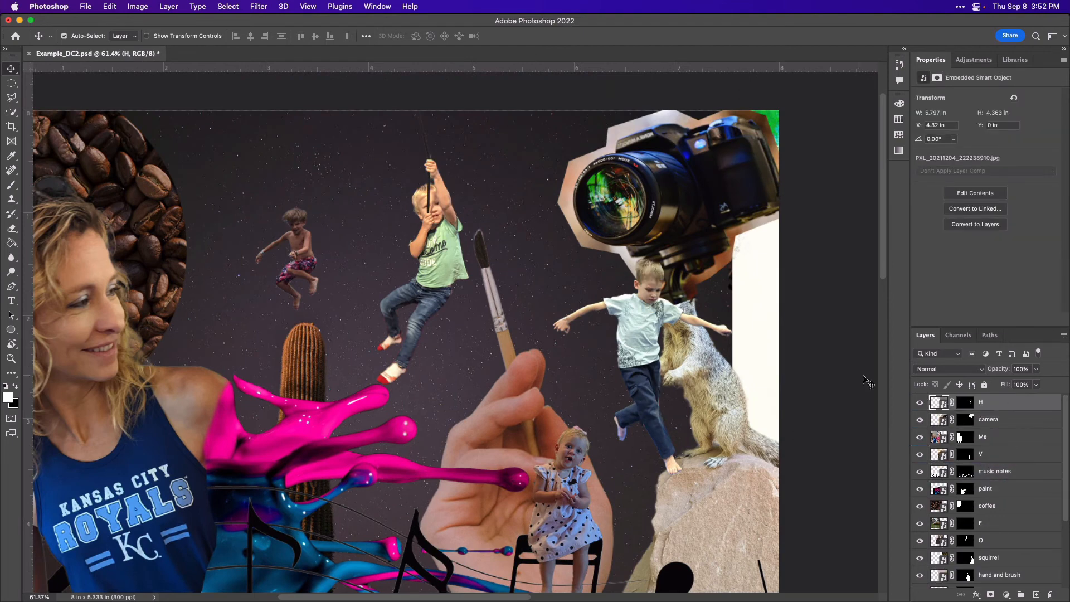
pyautogui.moveTo(997, 558); pyautogui.dragTo(998, 415)
# - Move the boy in the light shirt left of the squirrel, scale him to 78.06%, and stand his foot on the pink strand's tip
pyautogui.moveTo(630, 342); pyautogui.dragTo(465, 341)
pyautogui.press('super+t')
pyautogui.moveTo(535, 325); pyautogui.dragTo(590, 307)
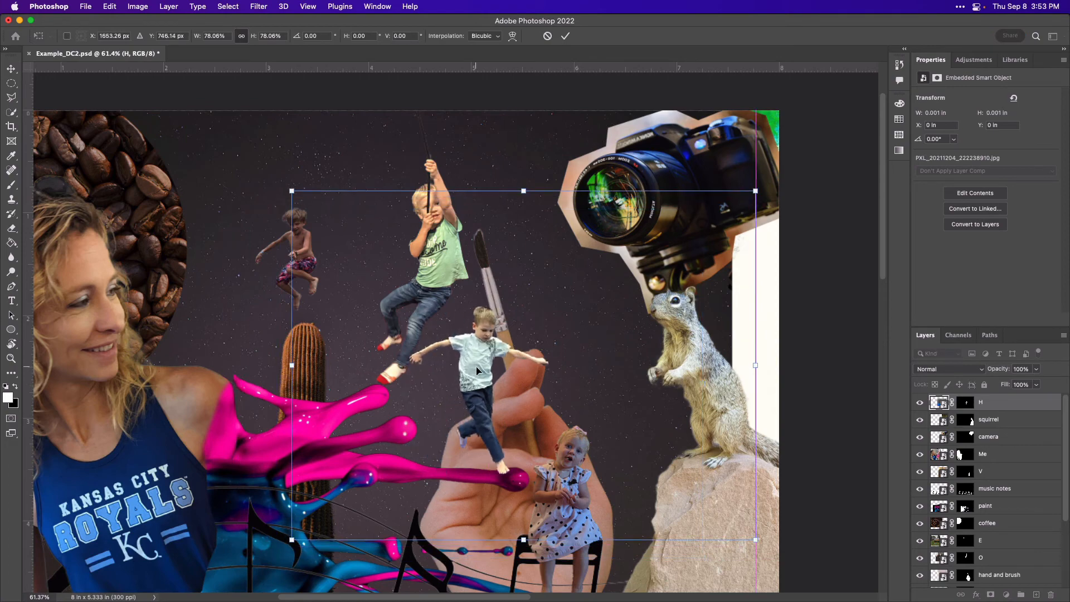
pyautogui.press('Return')
# - Shrink the "V" girl to about 2.457 × 3.263 in and seat her on the black beamed music note
pyautogui.click(557, 483)
pyautogui.press('super+t')
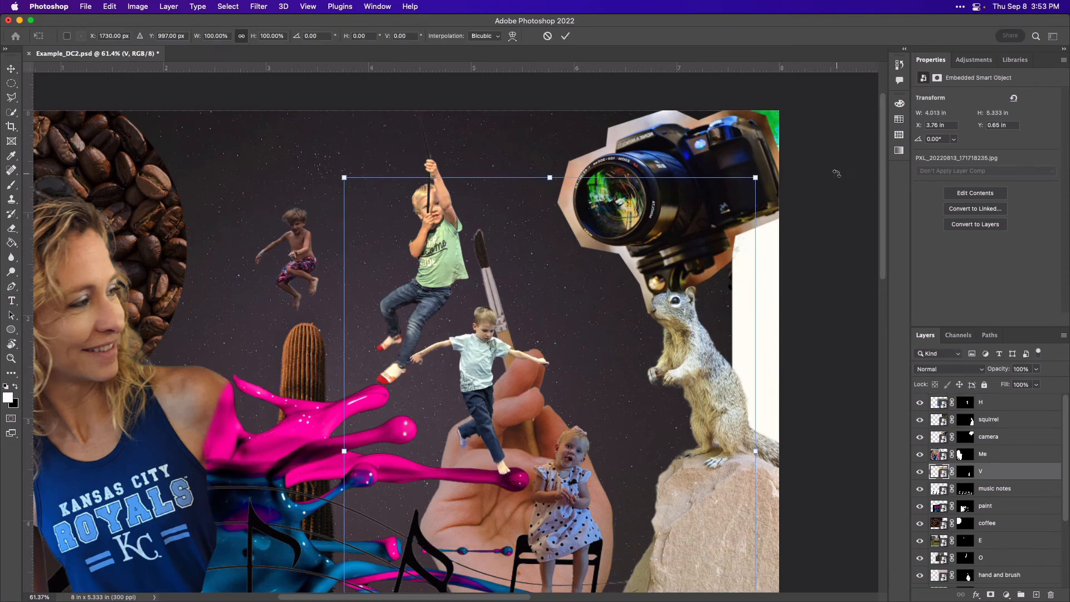
pyautogui.moveTo(755, 176); pyautogui.dragTo(596, 390)
pyautogui.moveTo(488, 576); pyautogui.dragTo(588, 496)
pyautogui.press('Return')
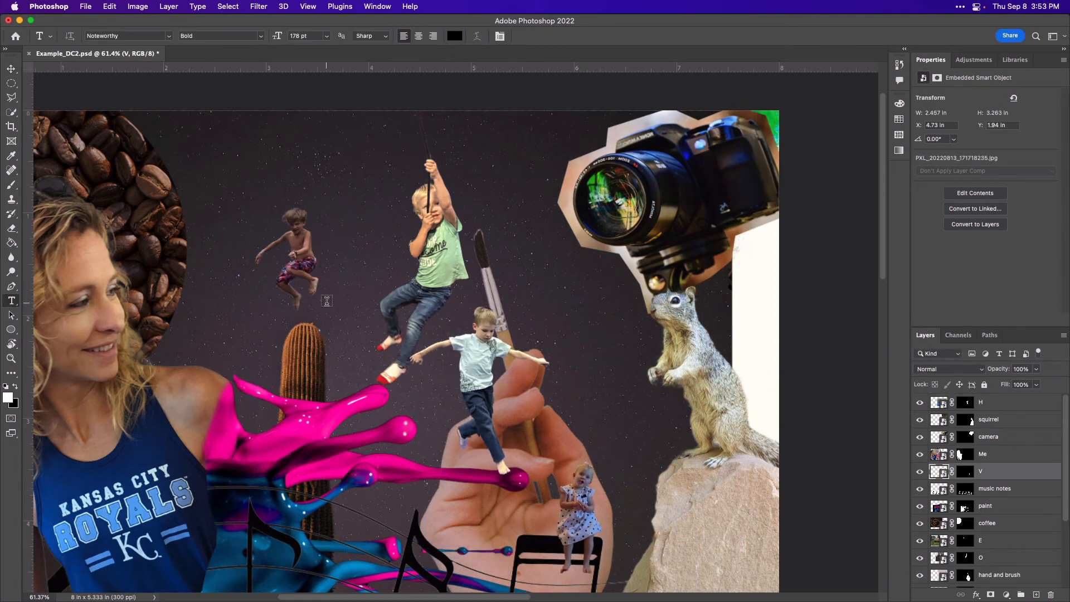
# - Move the jumping boy onto the top of the cactus and shift the swinging boy slightly up and left
pyautogui.moveTo(294, 262); pyautogui.dragTo(309, 283)
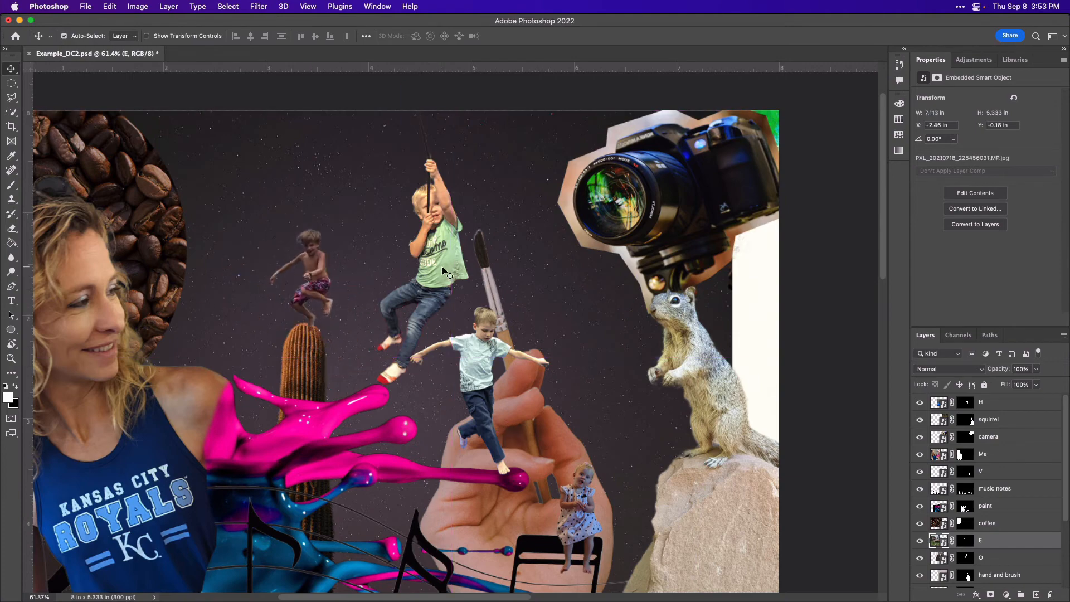
pyautogui.moveTo(443, 270); pyautogui.dragTo(426, 246)
pyautogui.press('super+t')
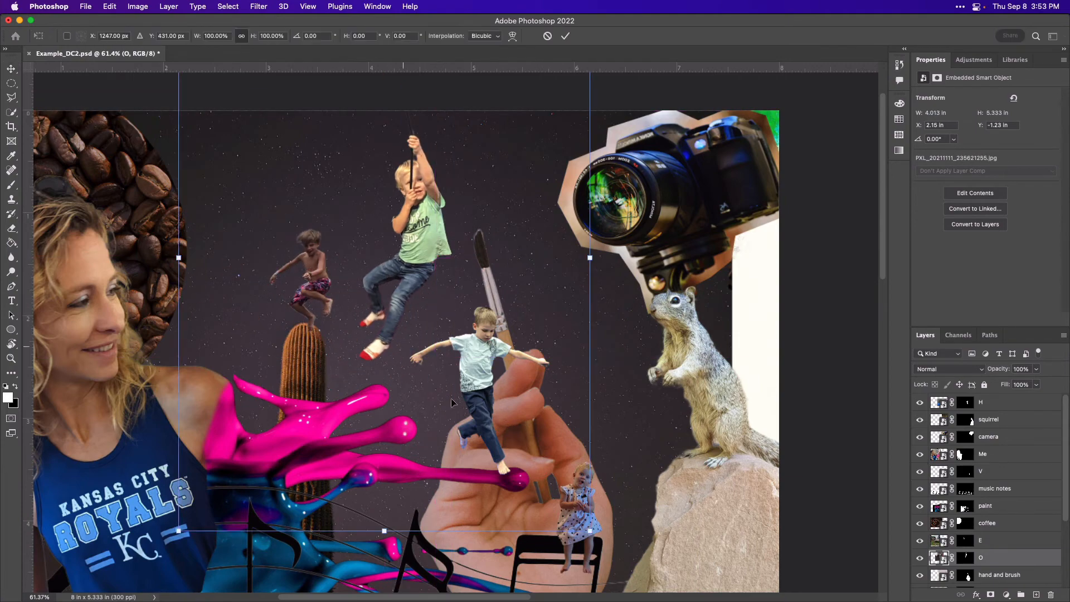
pyautogui.moveTo(590, 531)
pyautogui.mouseDown()
pyautogui.moveTo(641, 593)
pyautogui.moveTo(599, 524)
pyautogui.mouseUp()
pyautogui.press('super+z')
pyautogui.press('Return')
# - Enlarge the jumping boy's "E" layer to about 9.377 × 7.033 in and place him above the cactus
pyautogui.scroll(5, 380, 274)
pyautogui.keyDown('super'); pyautogui.click(381, 274); pyautogui.keyUp('super')
pyautogui.press('super+t')
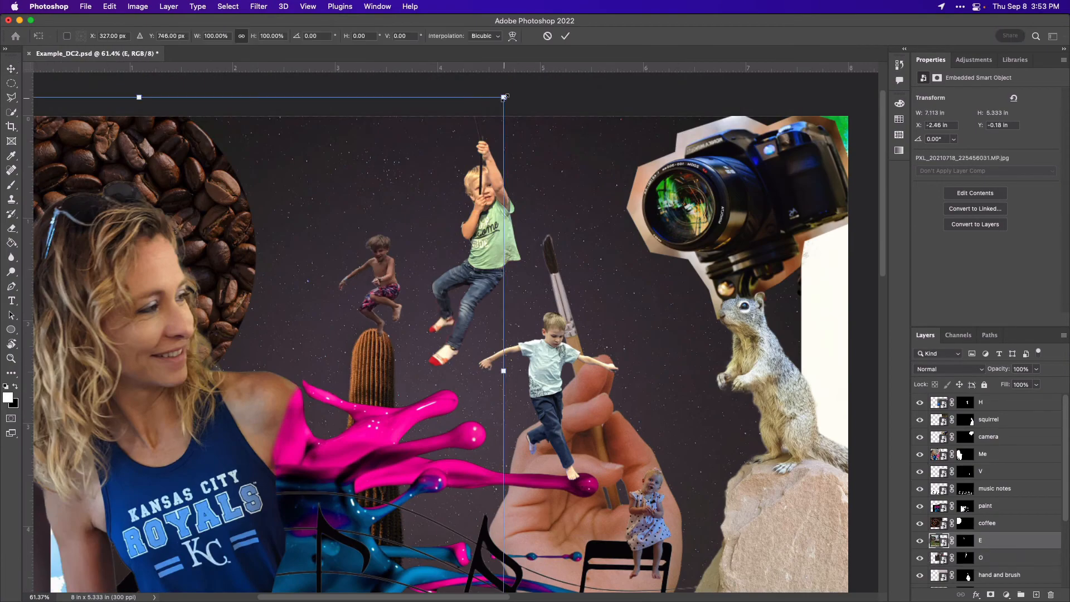
pyautogui.moveTo(504, 98); pyautogui.dragTo(732, 346)
pyautogui.scroll(-5, 669, 334)
pyautogui.moveTo(590, 317); pyautogui.dragTo(369, 410)
pyautogui.press('Return')
pyautogui.click(484, 429)
pyautogui.scroll(-5, 487, 441)
pyautogui.moveTo(362, 264); pyautogui.dragTo(363, 259)
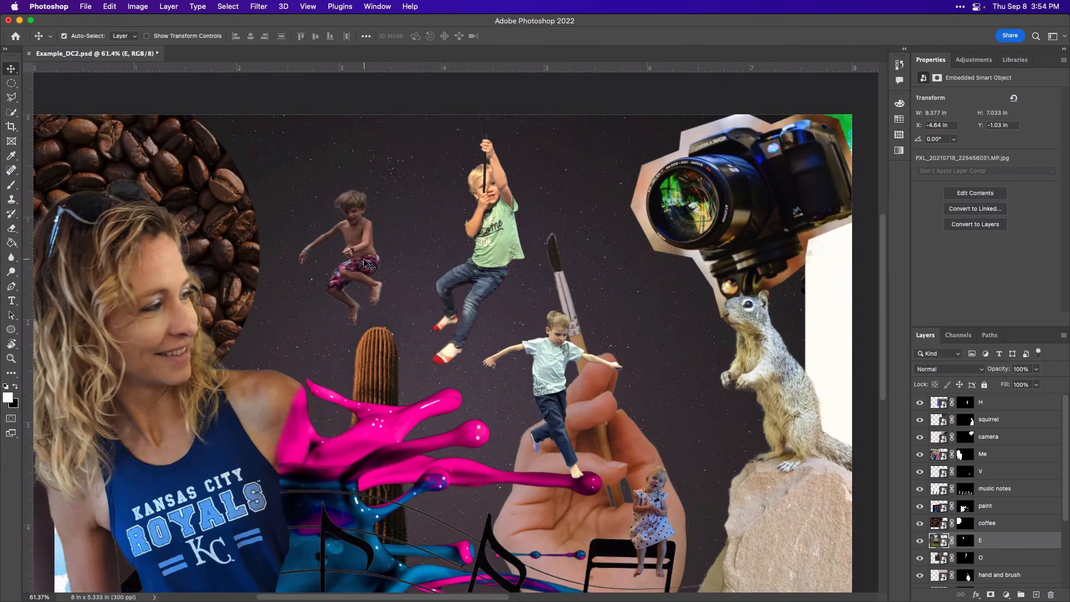
# - Scale the jumping boy to 114.35% and reposition him between the coffee beans and the swinging boy
pyautogui.press('super+t')
pyautogui.scroll(5, 349, 263)
pyautogui.moveTo(504, 234); pyautogui.dragTo(647, 140)
pyautogui.moveTo(466, 387); pyautogui.dragTo(340, 457)
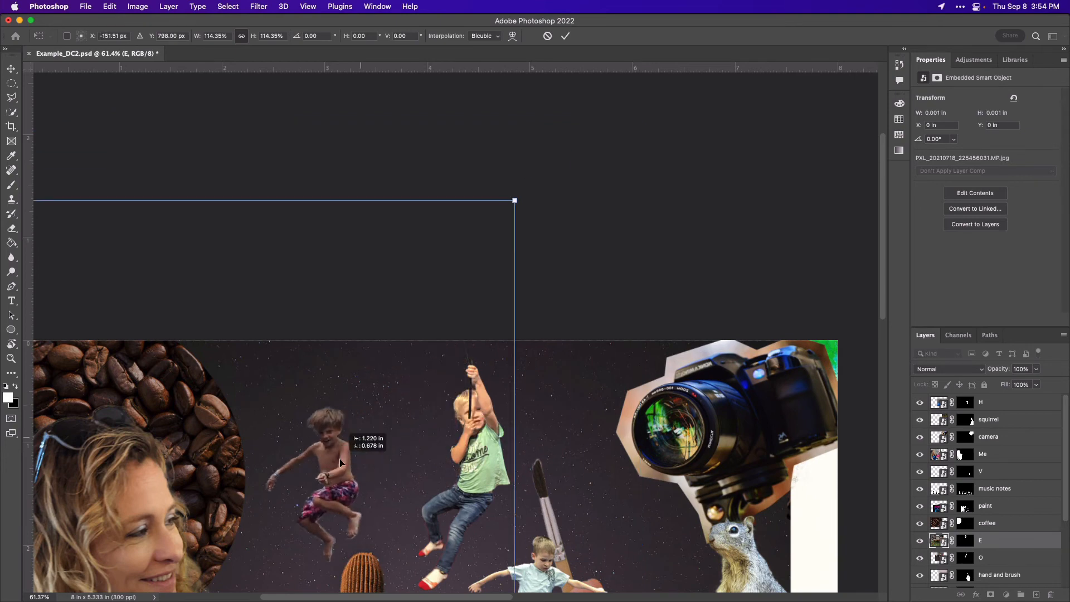
pyautogui.press('Return')
# - Shrink the swinging boy on the "O" layer slightly
pyautogui.scroll(-5, 453, 340)
pyautogui.click(472, 413)
pyautogui.press('super+t')
pyautogui.moveTo(567, 266); pyautogui.dragTo(547, 301)
pyautogui.press('Return')
# - Scale the jumping boy up to 117.55% and move him back into place above the cactus
pyautogui.click(390, 415)
pyautogui.press('super+t')
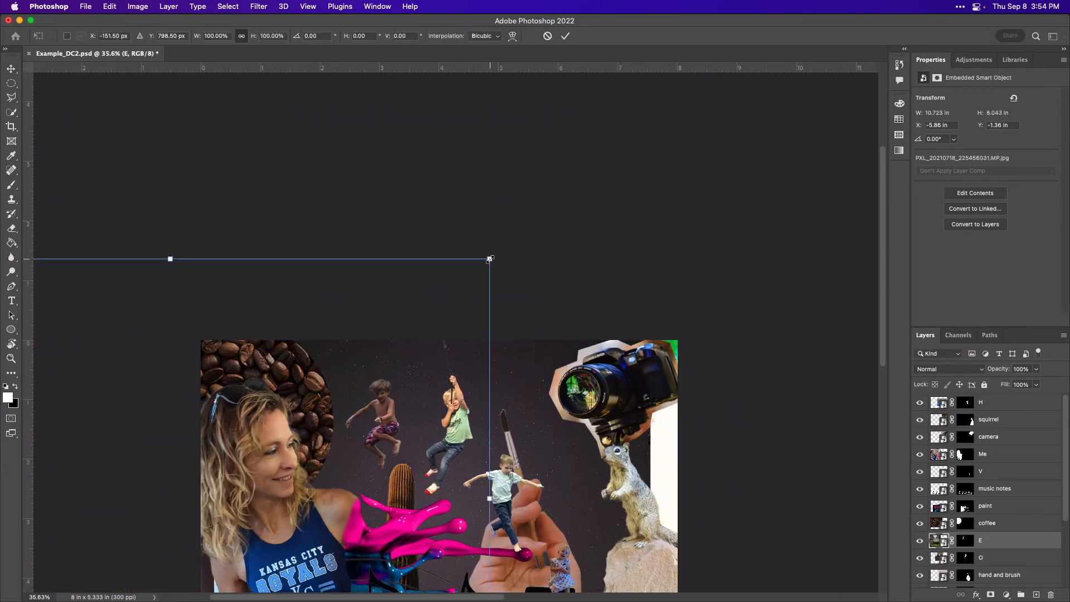
pyautogui.moveTo(491, 256); pyautogui.dragTo(447, 249)
pyautogui.moveTo(331, 478); pyautogui.dragTo(400, 443)
pyautogui.scroll(-4, 400, 443)
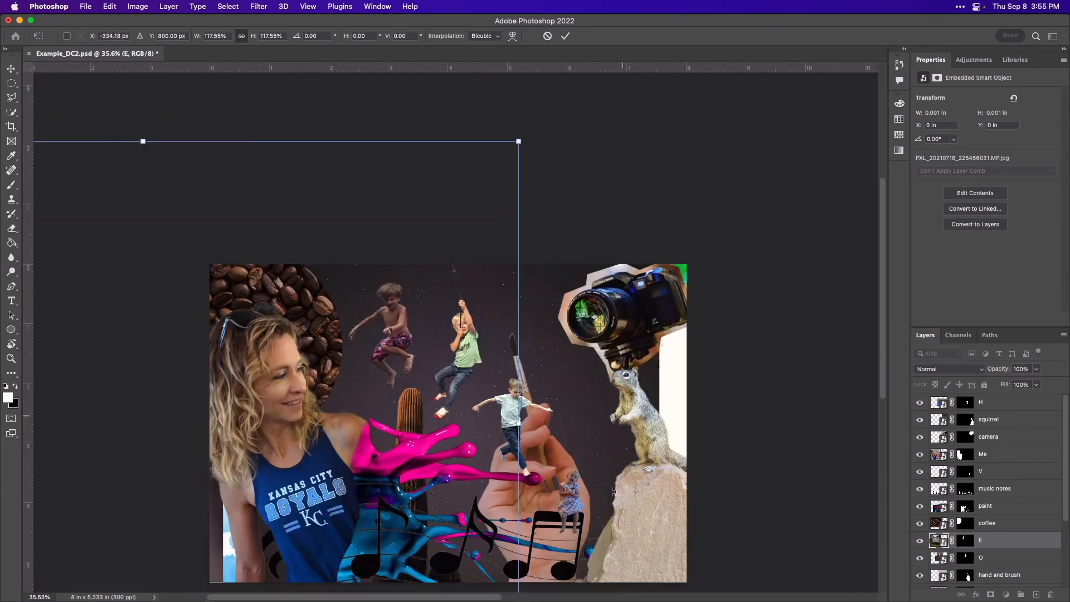
pyautogui.press('Return')
# - Hide the "camera" layer, and rotate the hand and brush to 171.35° so it reaches down from the upper edge toward the squirrel
pyautogui.click(955, 433)
pyautogui.click(919, 436)
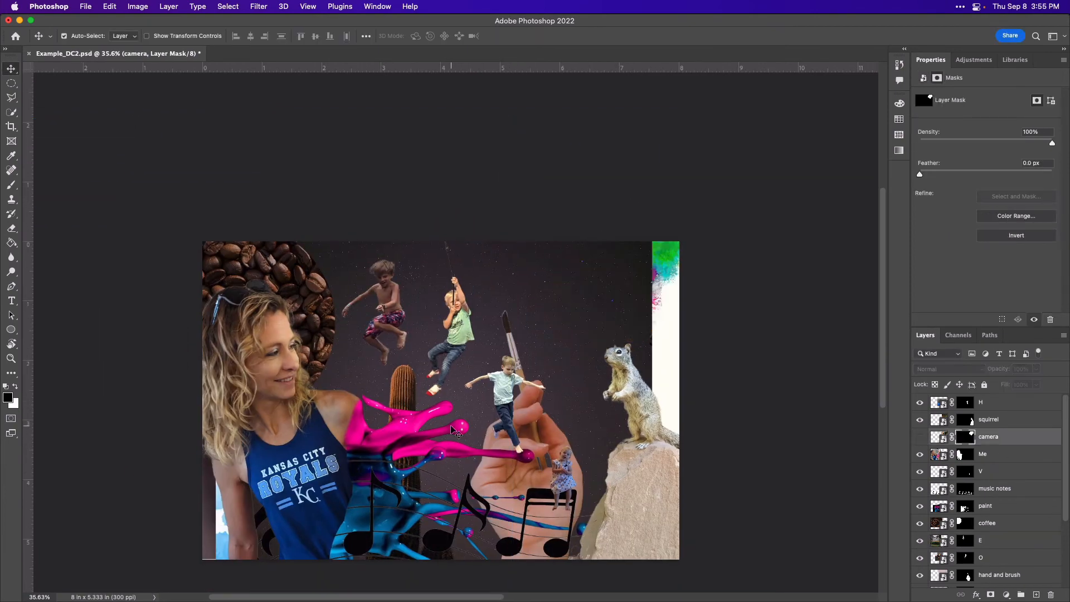
pyautogui.moveTo(998, 575); pyautogui.dragTo(998, 445)
pyautogui.press('super+t')
pyautogui.moveTo(453, 182)
pyautogui.mouseDown()
pyautogui.moveTo(640, 526)
pyautogui.moveTo(618, 542)
pyautogui.mouseUp()
pyautogui.moveTo(544, 284)
pyautogui.mouseDown()
pyautogui.moveTo(577, 235)
pyautogui.moveTo(572, 208)
pyautogui.mouseUp()
pyautogui.press('Return')
# - Stack "hand and brush" directly below "H" and nudge it up and left so the brush tip meets the squirrel's paws
pyautogui.moveTo(997, 450); pyautogui.dragTo(997, 413)
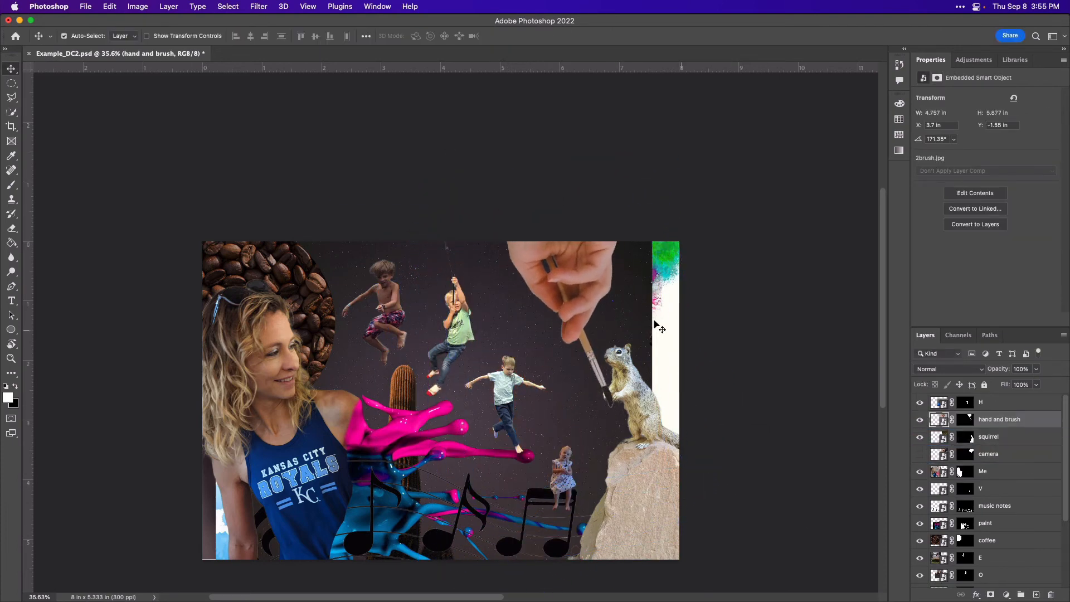
pyautogui.moveTo(580, 290); pyautogui.dragTo(580, 285)
pyautogui.moveTo(597, 364); pyautogui.dragTo(593, 363)
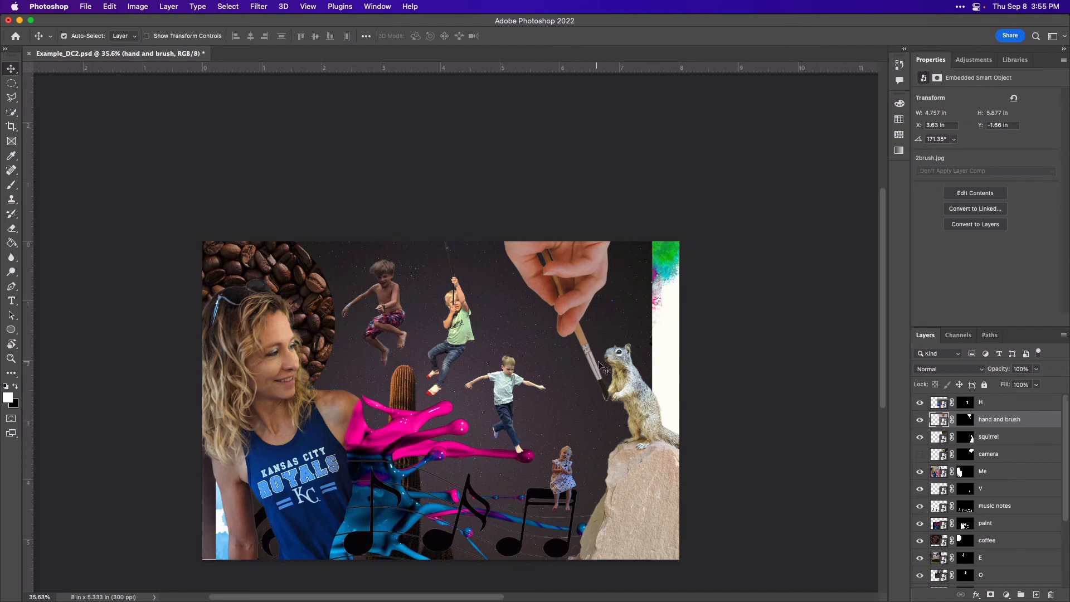
# - Check how the collage looks without the "music notes" layer
pyautogui.scroll(-3, 990, 539)
pyautogui.click(920, 468)
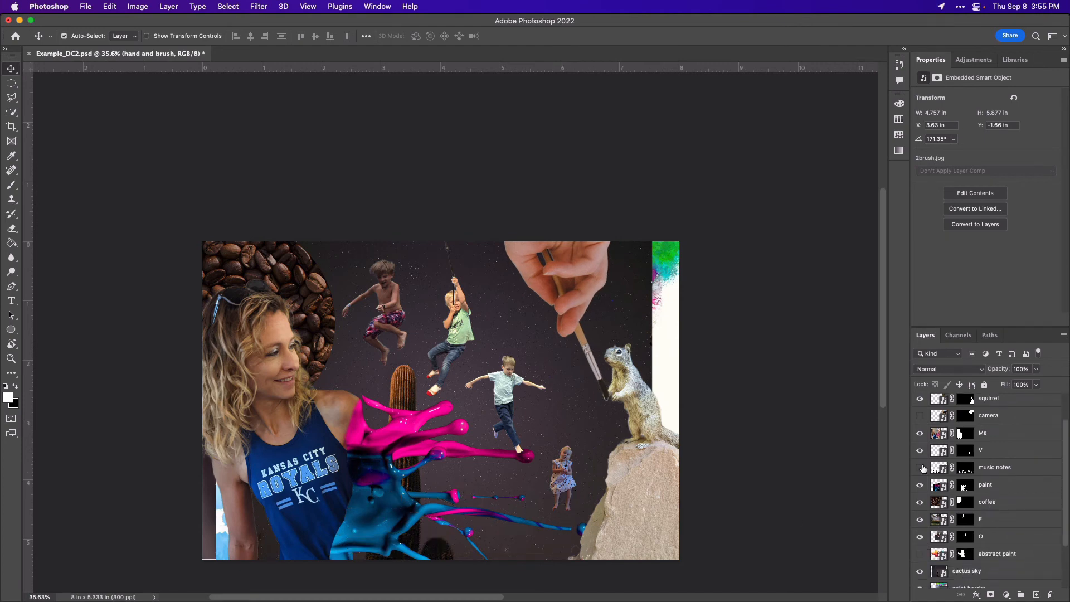
pyautogui.moveTo(562, 483); pyautogui.dragTo(559, 519)
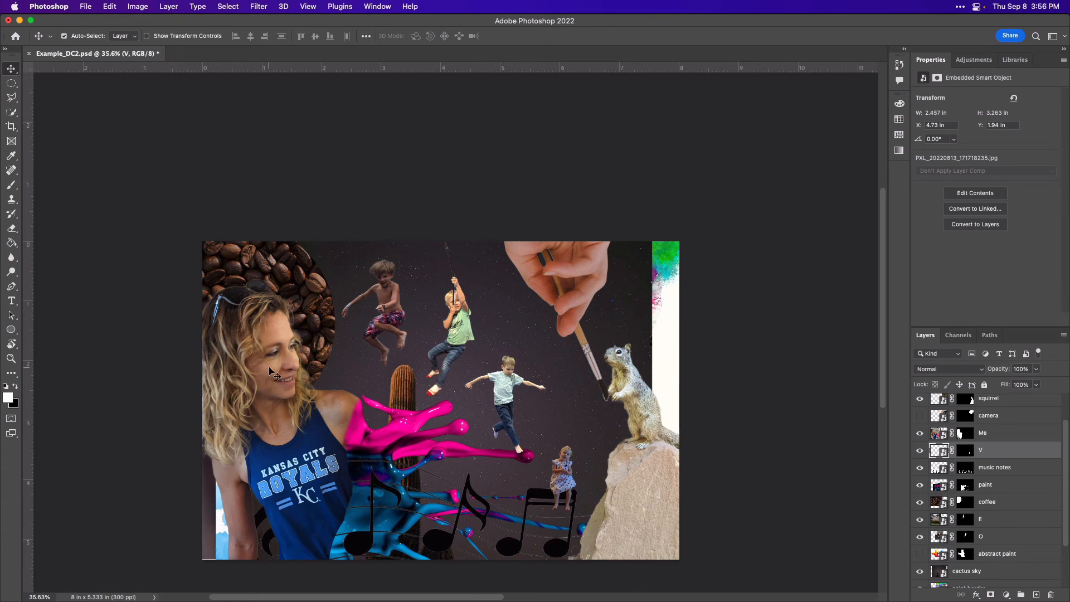
# - Hide the "cactus sky", "paint splatter" and "brushes" layers, and shift the "paint border" image slightly right
pyautogui.scroll(-3, 921, 523)
pyautogui.click(920, 521)
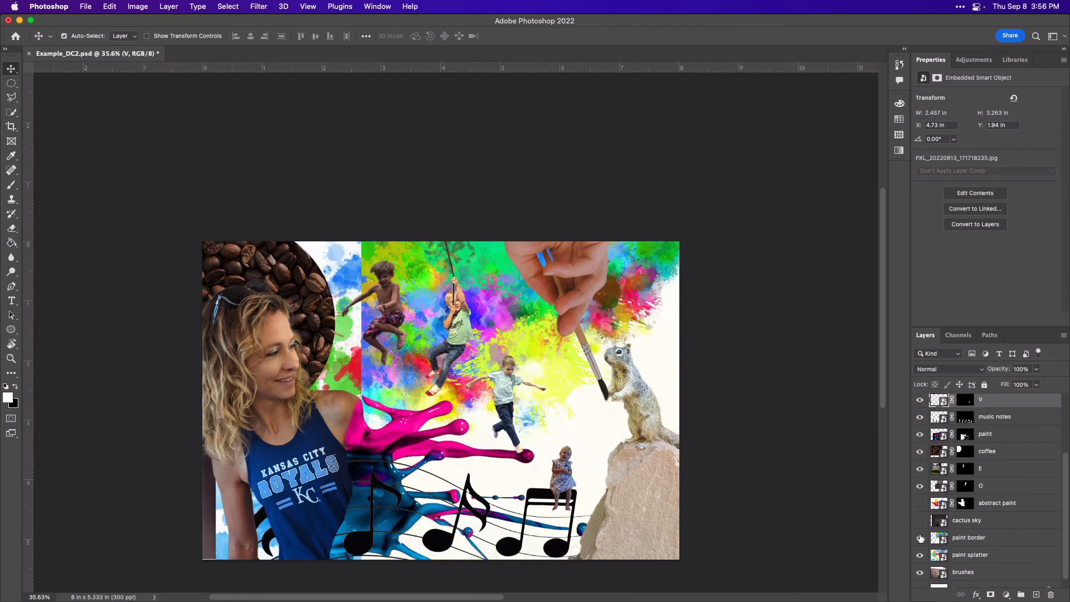
pyautogui.click(920, 538)
pyautogui.click(920, 538)
pyautogui.click(920, 556)
pyautogui.moveTo(502, 329)
pyautogui.mouseDown()
pyautogui.moveTo(342, 329)
pyautogui.moveTo(518, 330)
pyautogui.mouseUp()
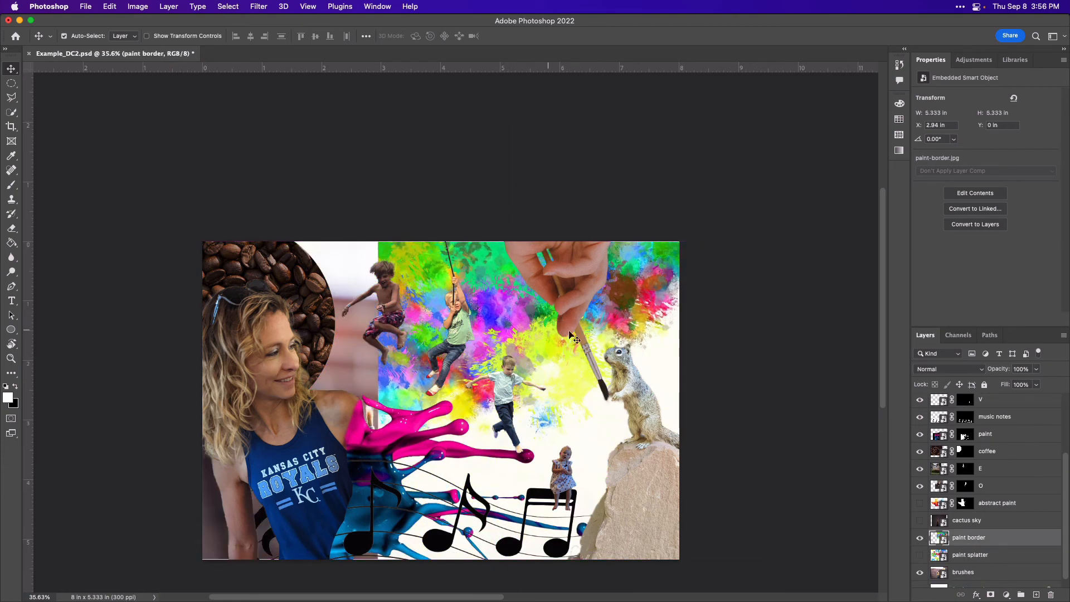
pyautogui.click(346, 343)
pyautogui.click(920, 573)
# - Rotate the "paint border" image to 90° and move it flush with the canvas's right edge
pyautogui.click(548, 367)
pyautogui.press('super+t')
pyautogui.moveTo(710, 220); pyautogui.dragTo(696, 521)
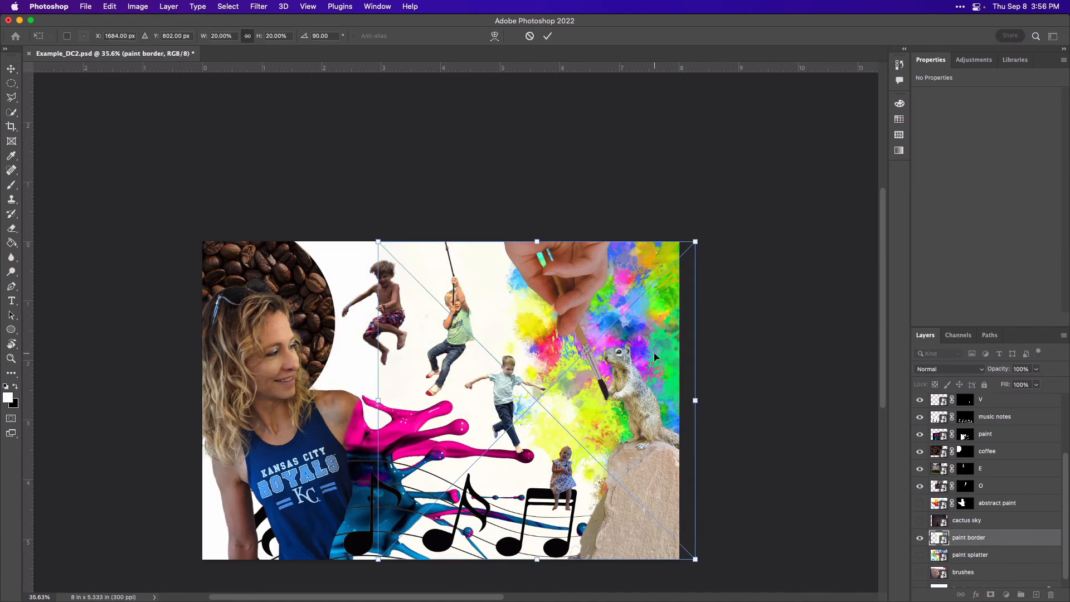
pyautogui.moveTo(654, 357); pyautogui.dragTo(637, 355)
pyautogui.press('Return')
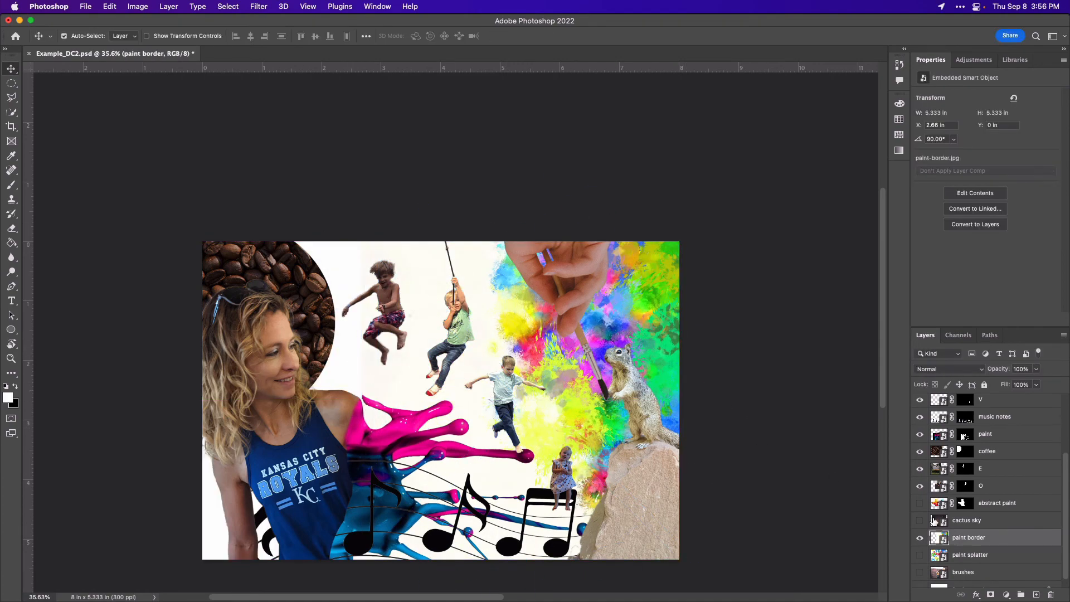
# - Show "cactus sky", enlarge it to about 10.757 × 8.1 in, and position it to cover the canvas with the cactus behind the woman
pyautogui.click(920, 520)
pyautogui.click(967, 521)
pyautogui.press('super+t')
pyautogui.moveTo(678, 242); pyautogui.dragTo(880, 116)
pyautogui.moveTo(535, 404); pyautogui.dragTo(464, 406)
pyautogui.moveTo(802, 321); pyautogui.dragTo(567, 207)
pyautogui.moveTo(677, 318); pyautogui.dragTo(308, 540)
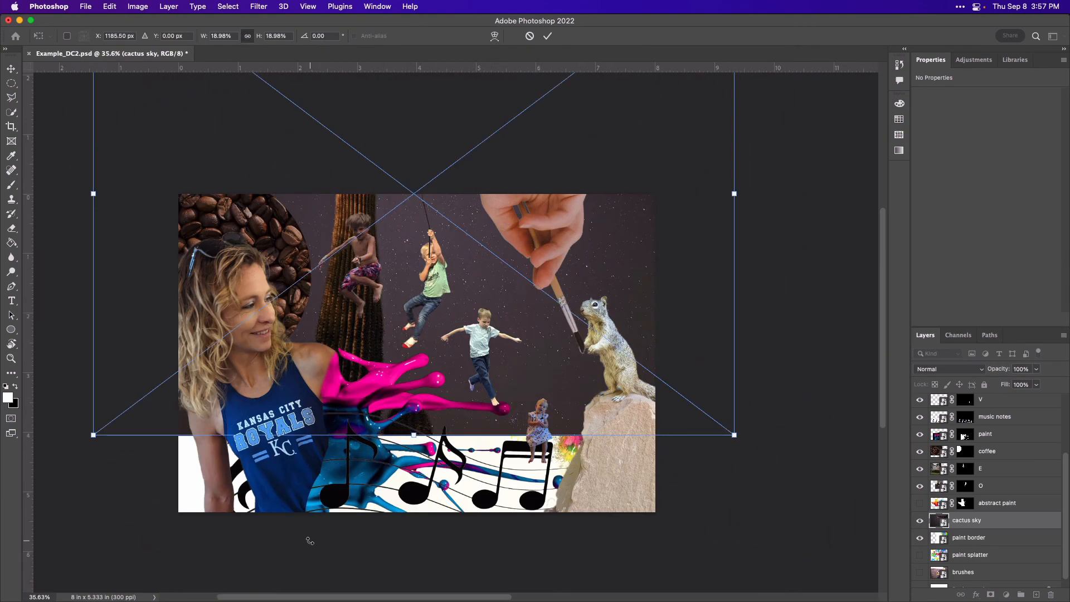
pyautogui.moveTo(516, 381); pyautogui.dragTo(441, 457)
pyautogui.press('Return')
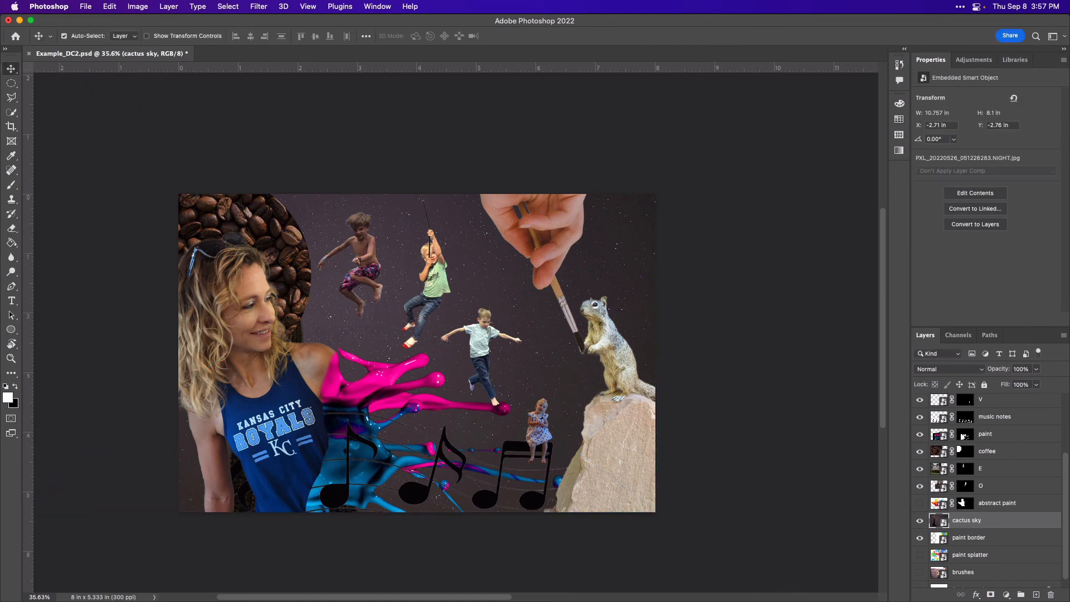
# - Shift the coffee beans slightly down and right, and raise the jumping boy's "E" layer above "coffee"
pyautogui.click(920, 451)
pyautogui.click(920, 451)
pyautogui.moveTo(283, 268); pyautogui.dragTo(300, 283)
pyautogui.click(367, 272)
pyautogui.press('super+bracketright')
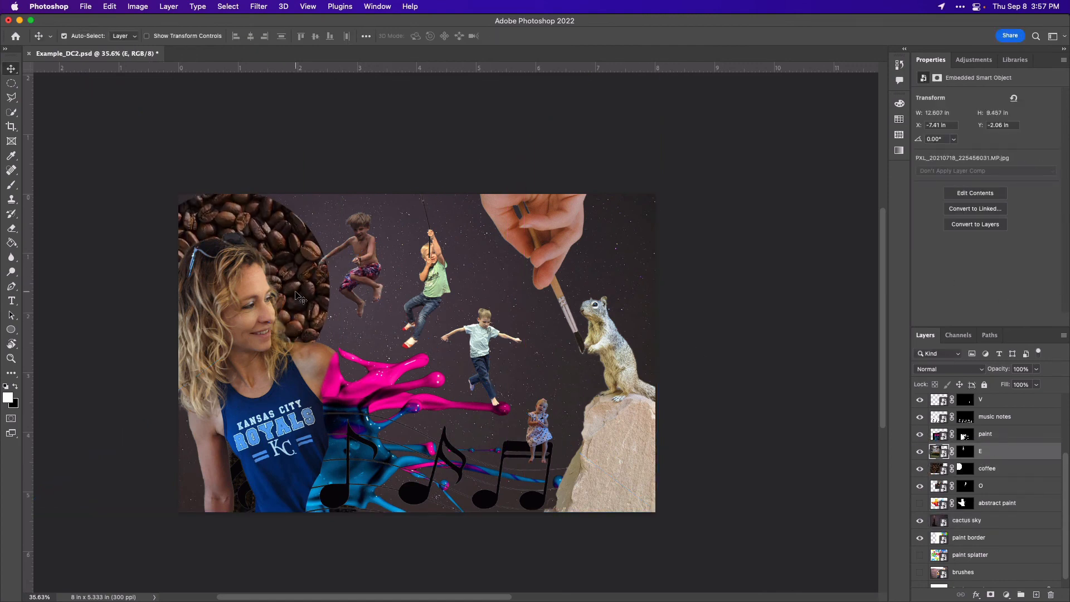
# - Enlarge the "cactus sky" image to about 12.28 × 9.25 in and move it up and left
pyautogui.click(629, 296)
pyautogui.press('super+t')
pyautogui.moveTo(655, 509); pyautogui.dragTo(747, 563)
pyautogui.moveTo(561, 387); pyautogui.dragTo(486, 359)
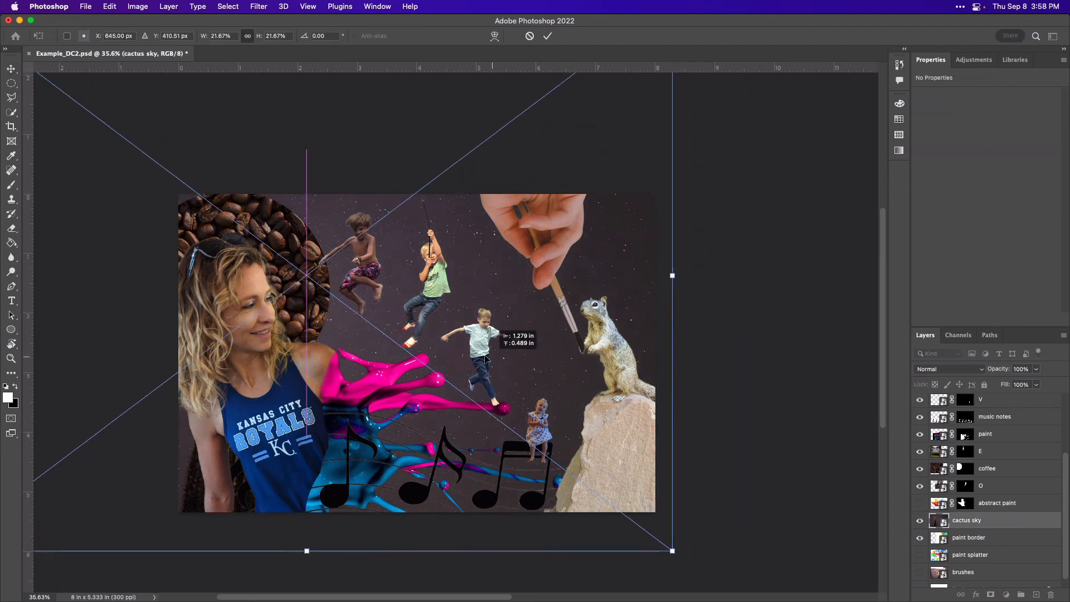
pyautogui.press('Return')
# - Compare the view without the coffee beans, and move the "cactus sky" image down and right to about X -3.05, Y -1.38 in
pyautogui.click(920, 468)
pyautogui.click(919, 468)
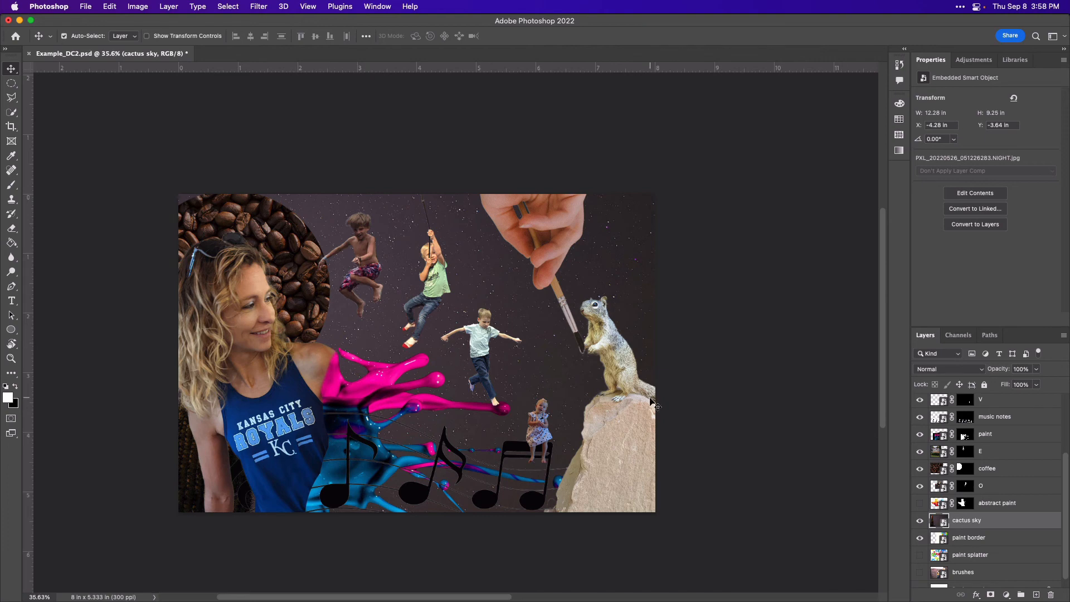
pyautogui.moveTo(554, 343); pyautogui.dragTo(562, 488)
pyautogui.moveTo(536, 377); pyautogui.dragTo(603, 367)
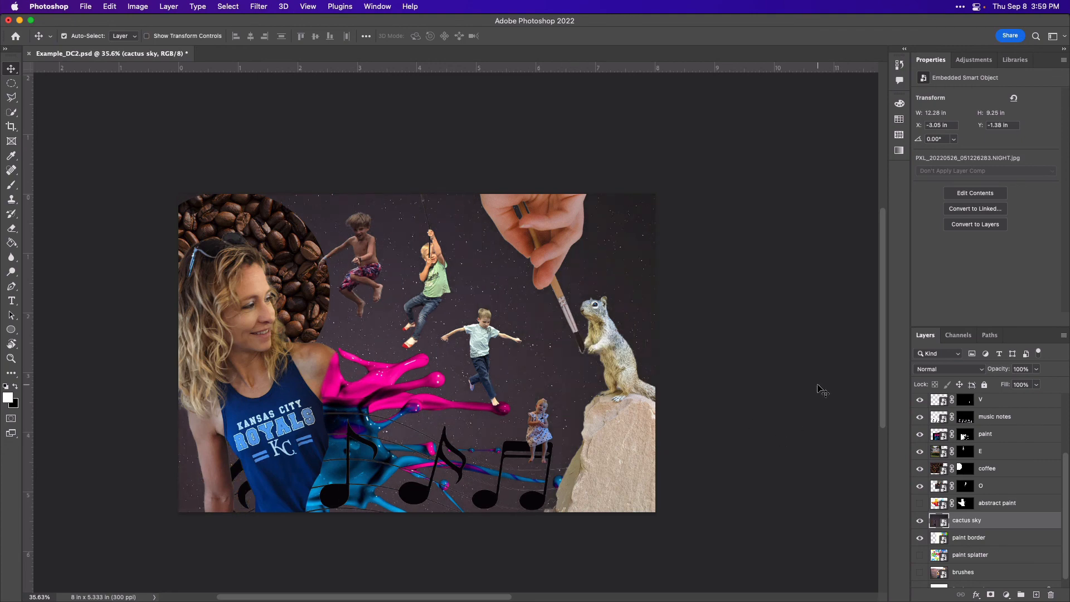
# - Move the coffee beans down behind the woman and scale them to 121.80%
pyautogui.moveTo(304, 290); pyautogui.dragTo(298, 314)
pyautogui.press('super+t')
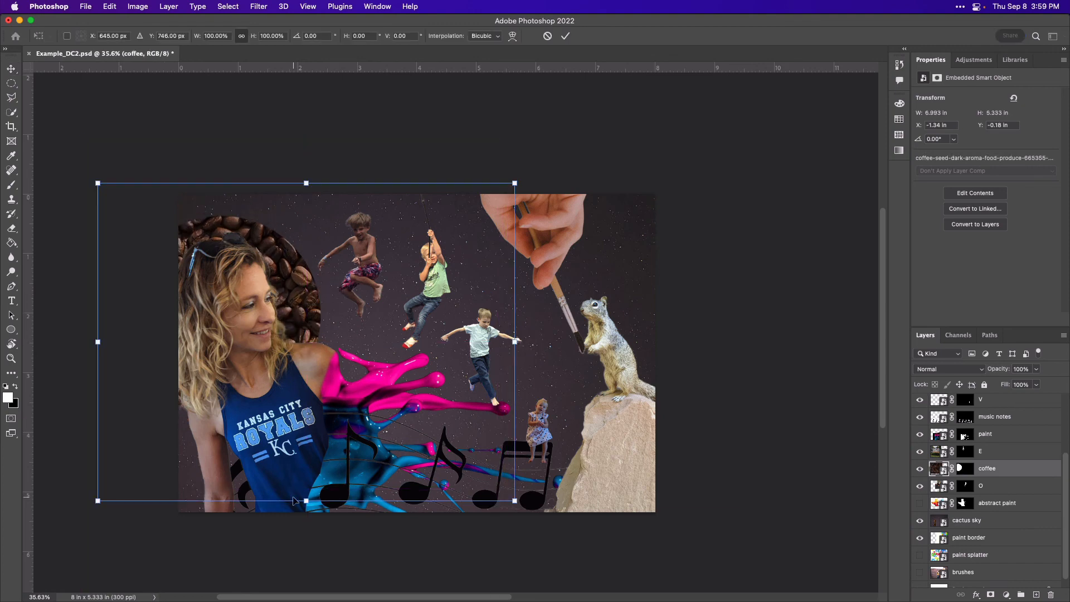
pyautogui.moveTo(306, 501); pyautogui.dragTo(306, 560)
pyautogui.rightClick(306, 426)
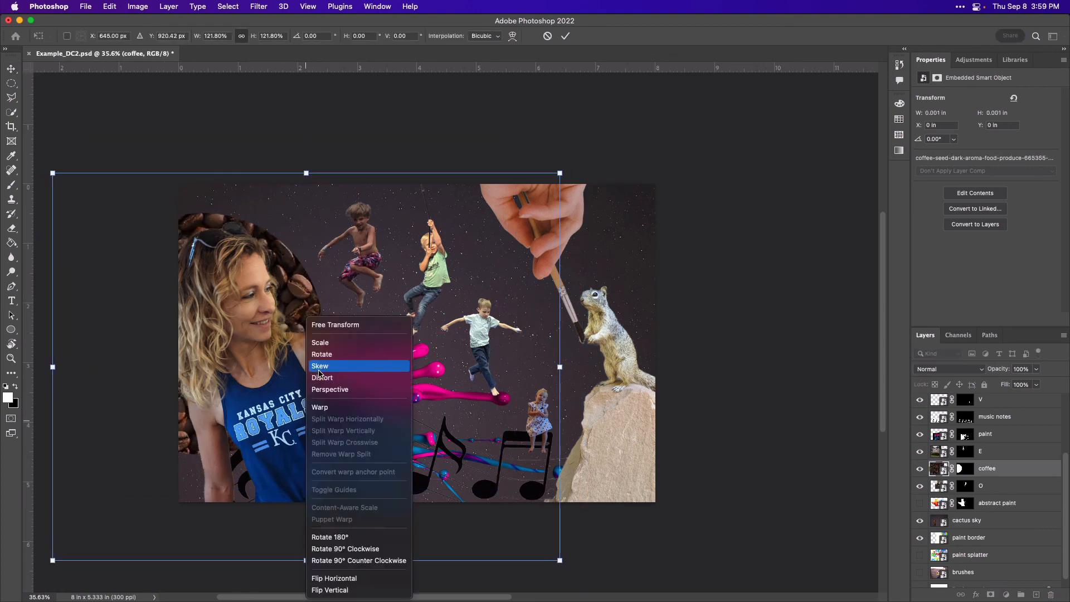
pyautogui.click(322, 366)
pyautogui.moveTo(306, 173); pyautogui.dragTo(309, 116)
pyautogui.press('super+z')
# - Stretch the coffee beans vertically to 151.77%, move them down behind the woman, and widen them slightly
pyautogui.rightClick(301, 310)
pyautogui.click(318, 370)
pyautogui.moveTo(306, 173); pyautogui.dragTo(306, 78)
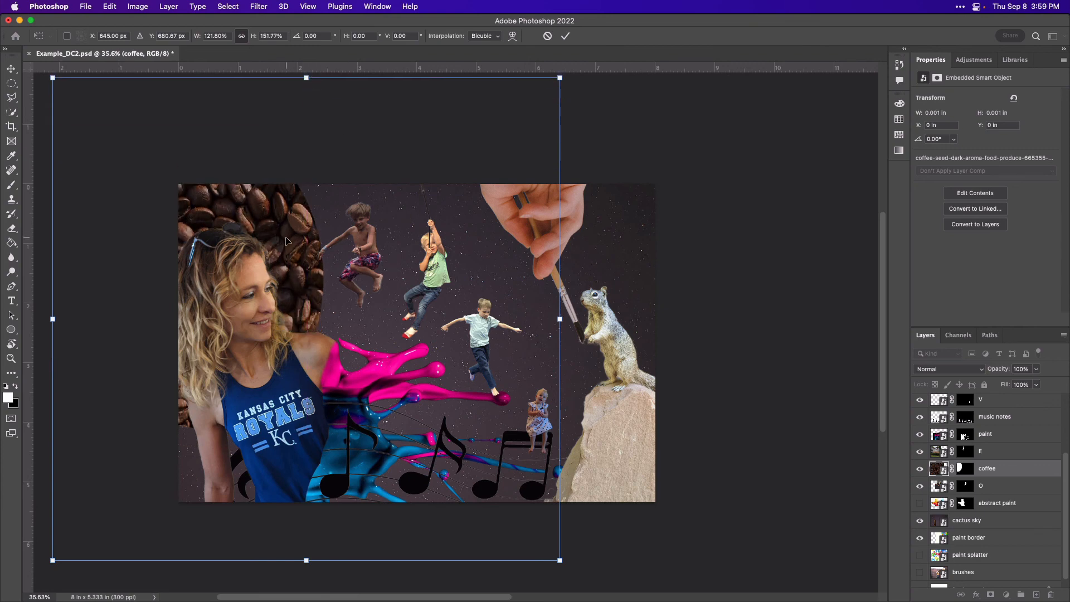
pyautogui.moveTo(286, 236); pyautogui.dragTo(280, 308)
pyautogui.moveTo(556, 393); pyautogui.dragTo(578, 395)
pyautogui.press('Return')
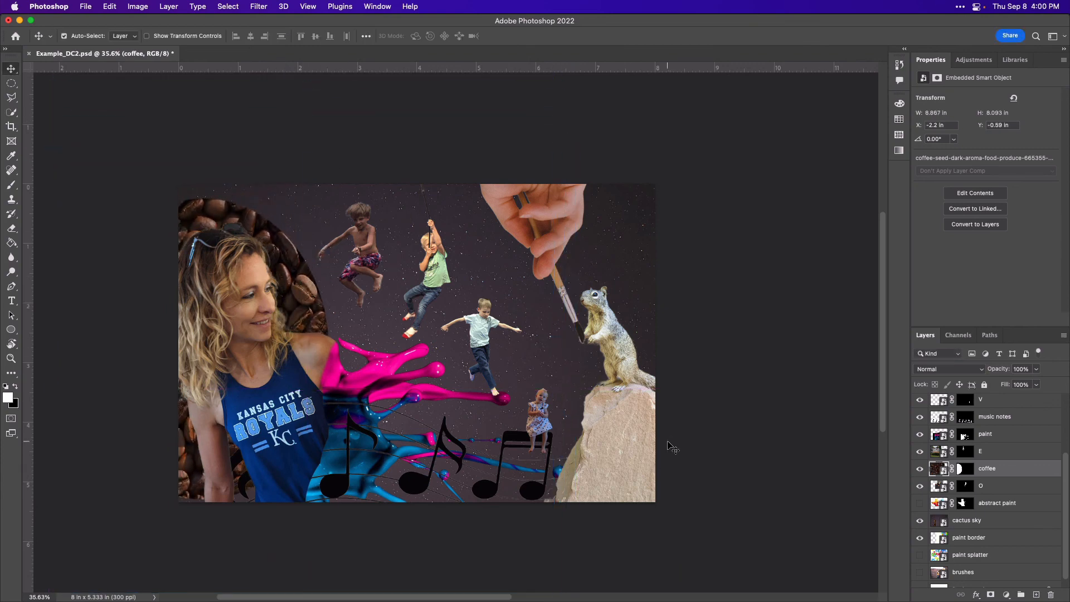
# - Activate the "Me" layer's mask for painting with the 70 px Brush
pyautogui.scroll(5, 992, 473)
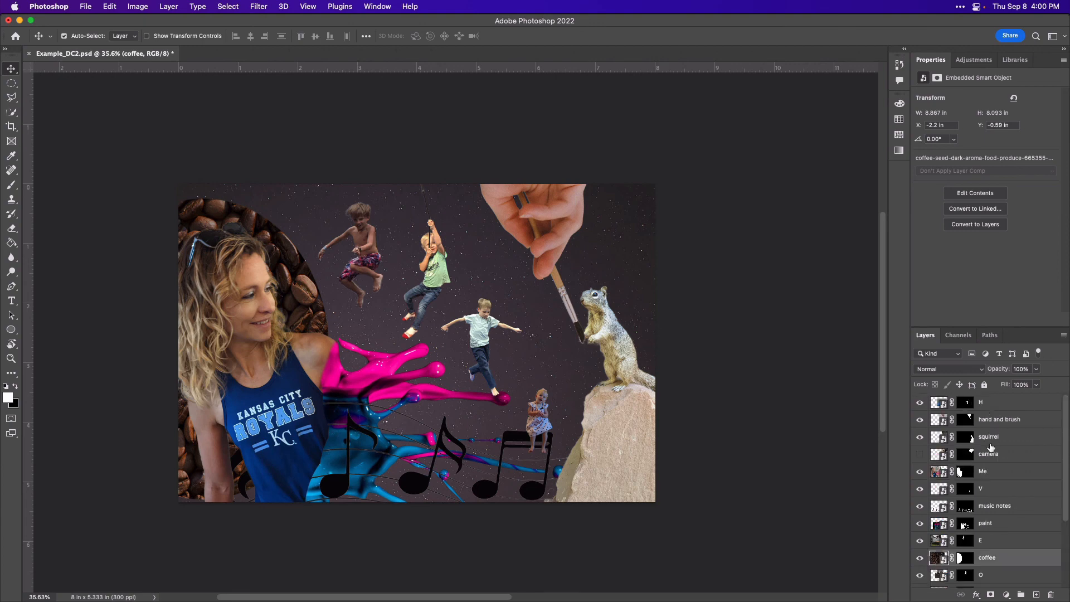
pyautogui.click(965, 471)
pyautogui.press('b')
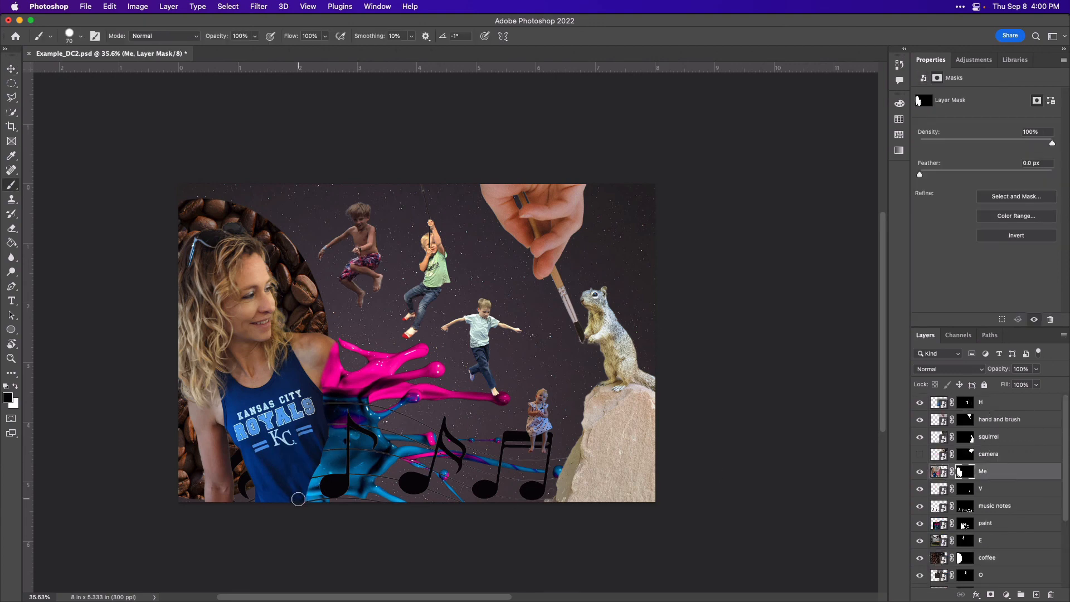